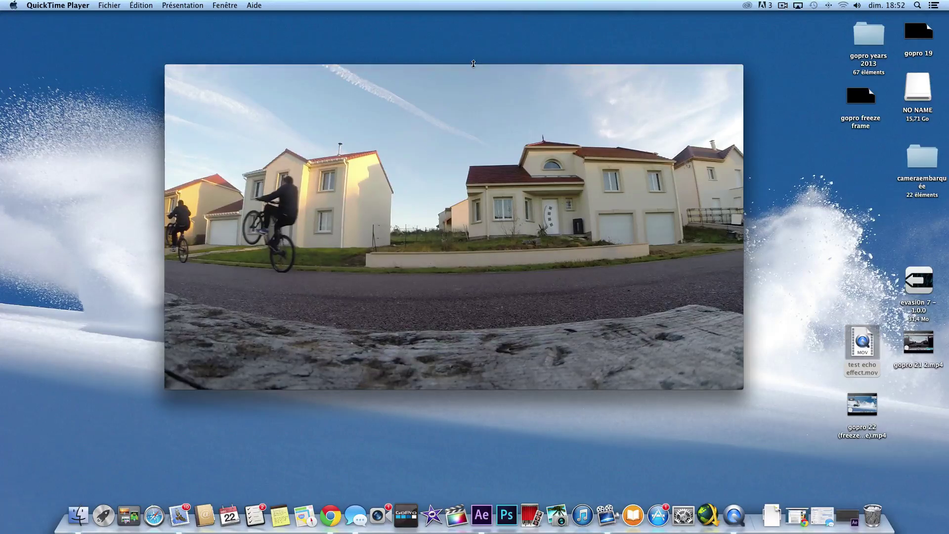
Shrink the QuickTime Player window showing the BMX clip, then switch to After Effects
mouse_move(463, 94)
drag(742, 388, 650, 321)
mouse_move(414, 296)
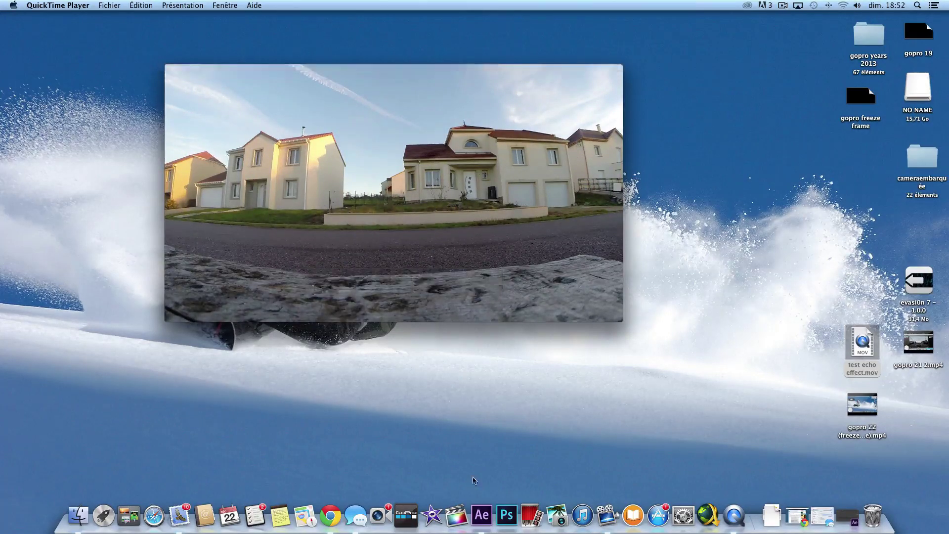
click(486, 507)
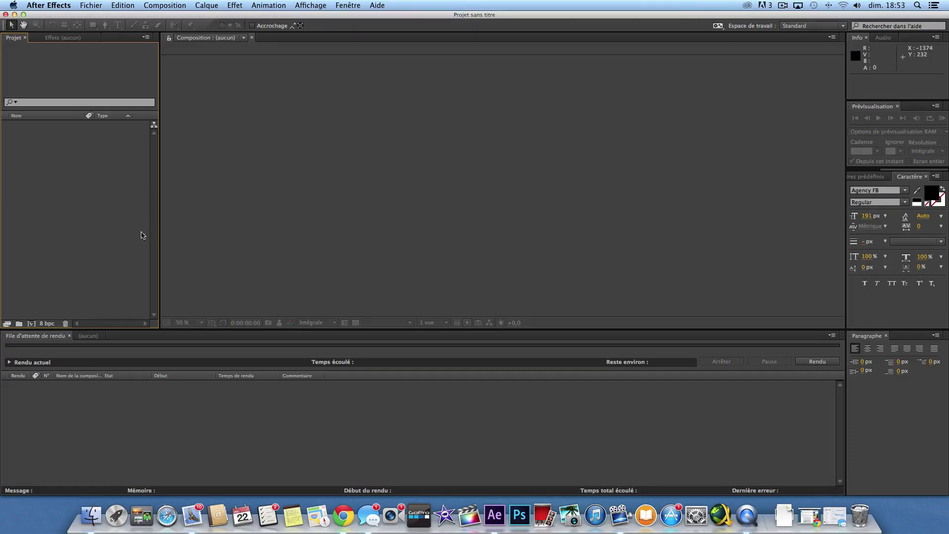
Import GOPR2085.MP4 from NO NAME > DCIM > 100GOPRO into the After Effects Project panel
click(90, 525)
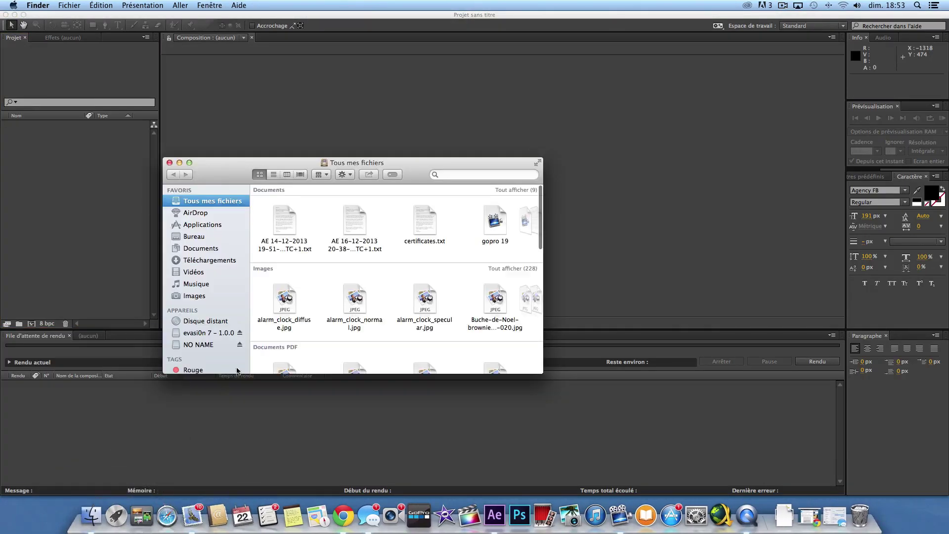
click(206, 349)
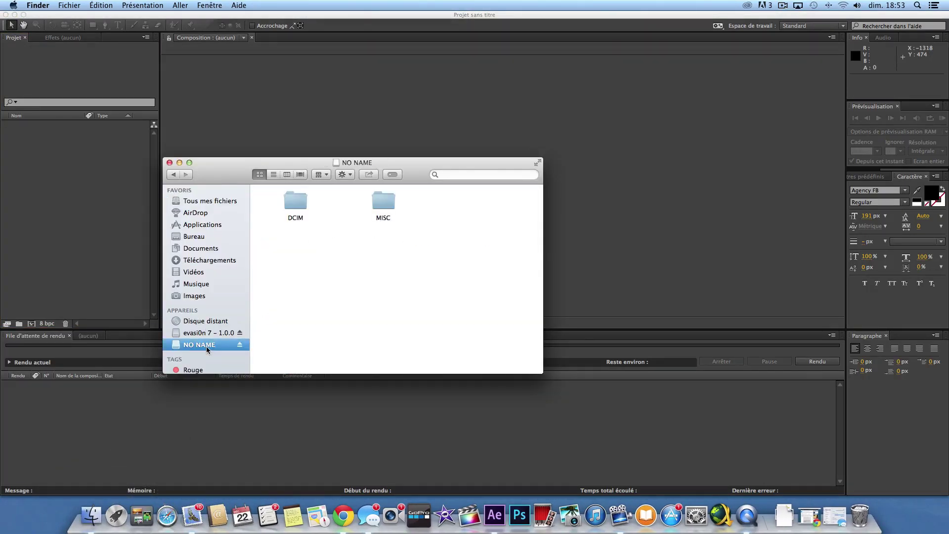
double_click(290, 210)
double_click(290, 210)
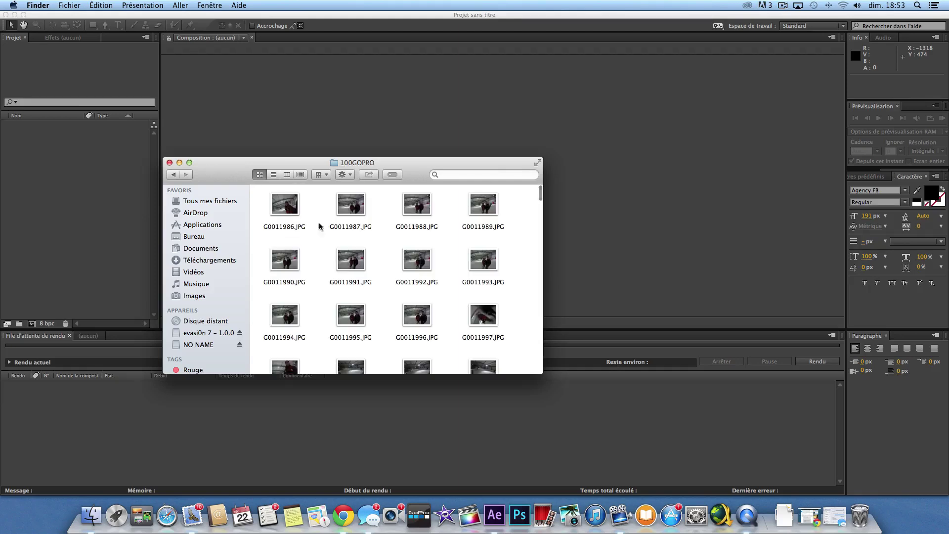
scroll(384, 263, down, 10)
scroll(384, 262, down, 10)
scroll(393, 267, down, 10)
scroll(384, 255, up, 5)
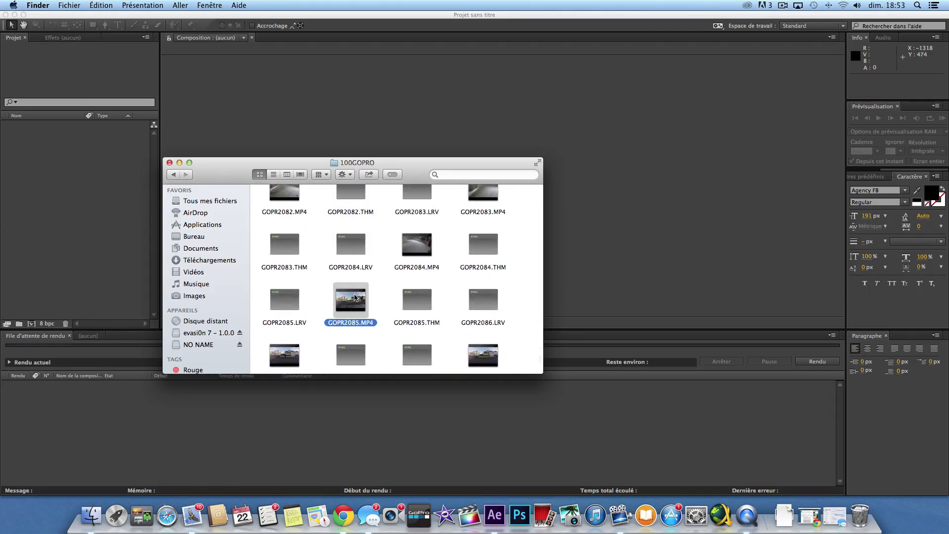
drag(355, 297, 49, 179)
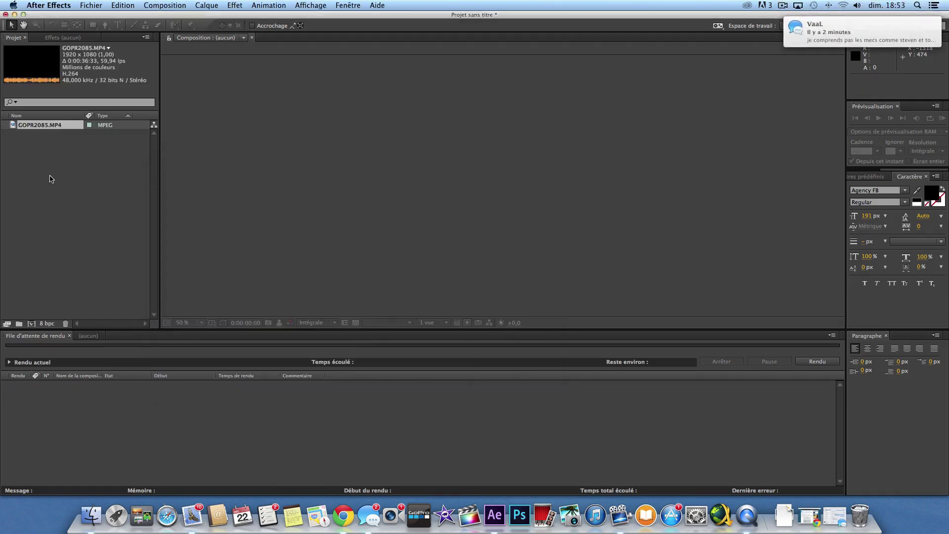
click(88, 336)
Make a GOPR2085 composition, split the layer, delete the earlier part and slide the rest to the start
mouse_move(52, 126)
mouse_down()
mouse_move(64, 290)
mouse_move(31, 324)
mouse_up()
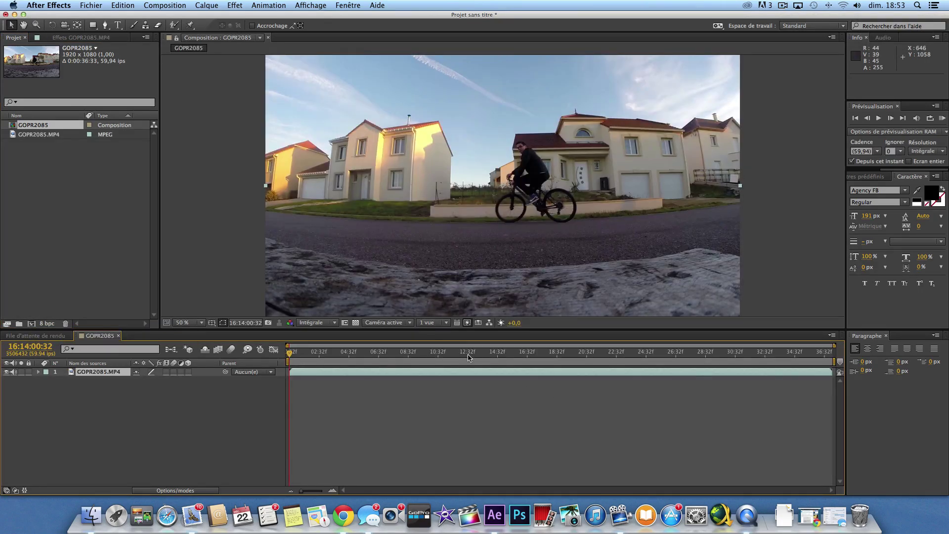
mouse_move(468, 357)
mouse_down()
mouse_move(727, 360)
mouse_move(705, 358)
mouse_up()
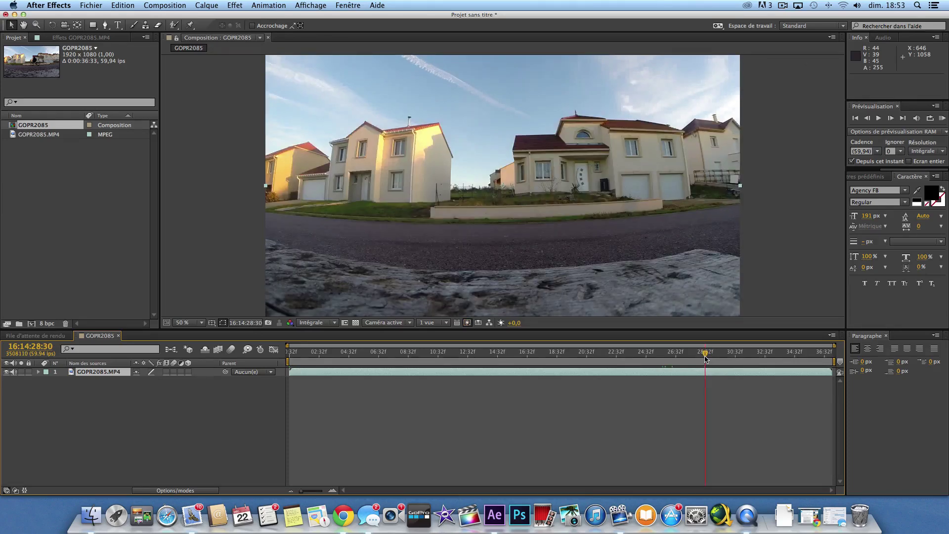
click(119, 5)
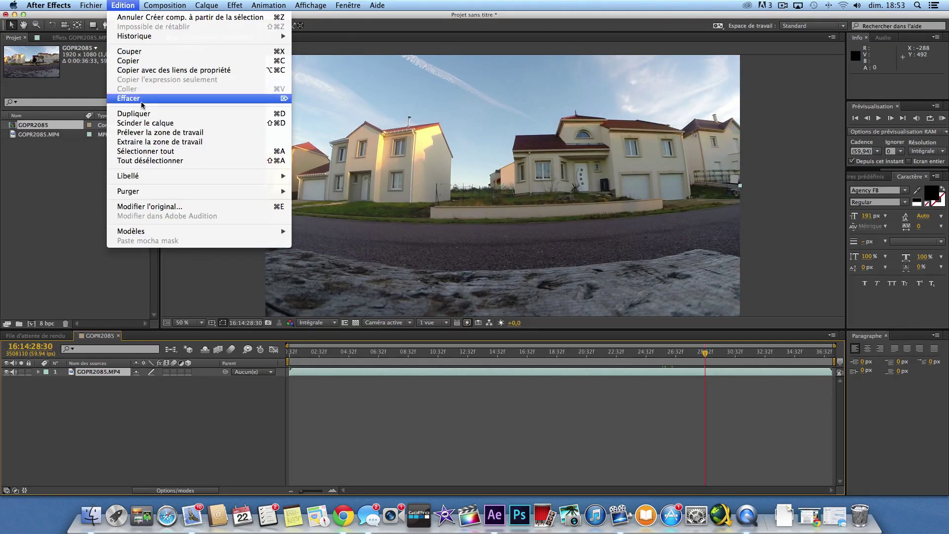
click(145, 122)
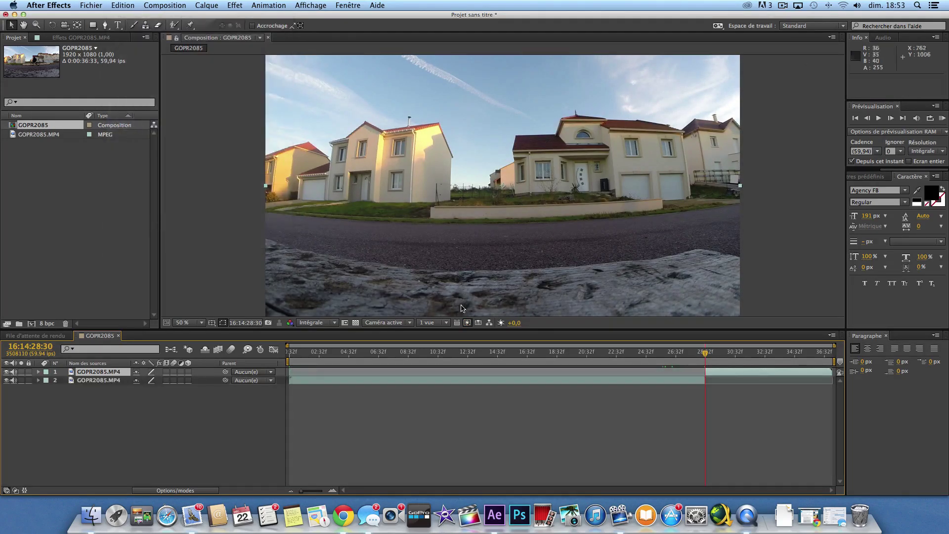
click(516, 380)
key(Delete)
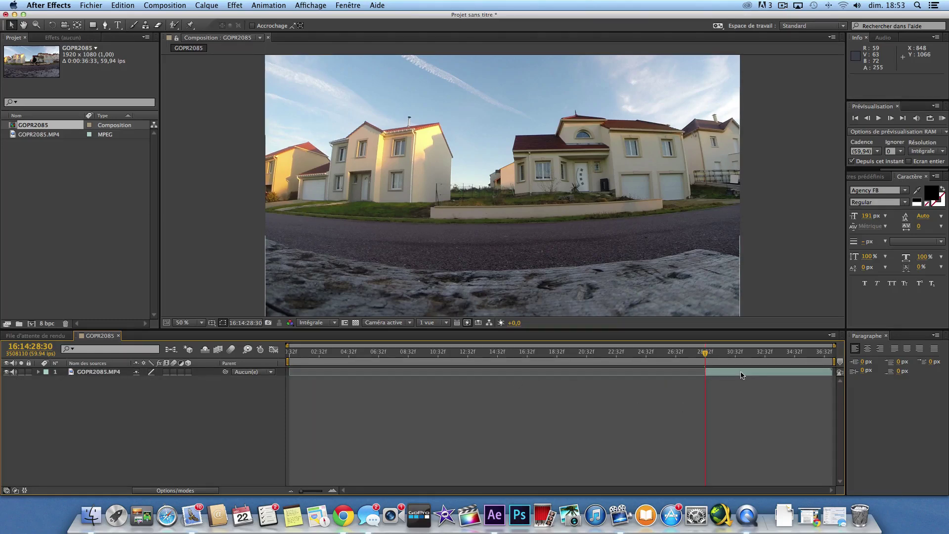
mouse_move(734, 372)
mouse_down()
mouse_move(316, 364)
mouse_move(342, 351)
mouse_up()
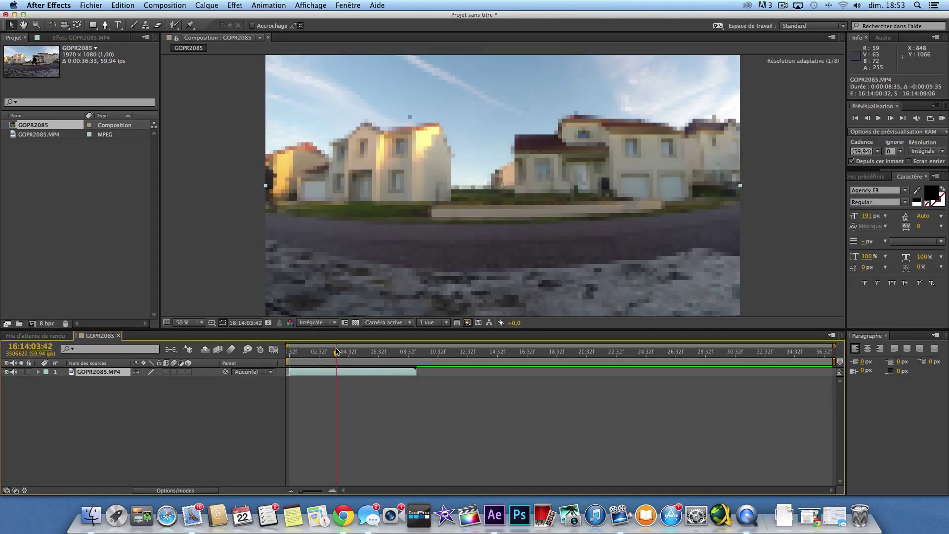
Split the layer again with Scinder le calque and delete the unwanted section
click(132, 8)
mouse_move(150, 8)
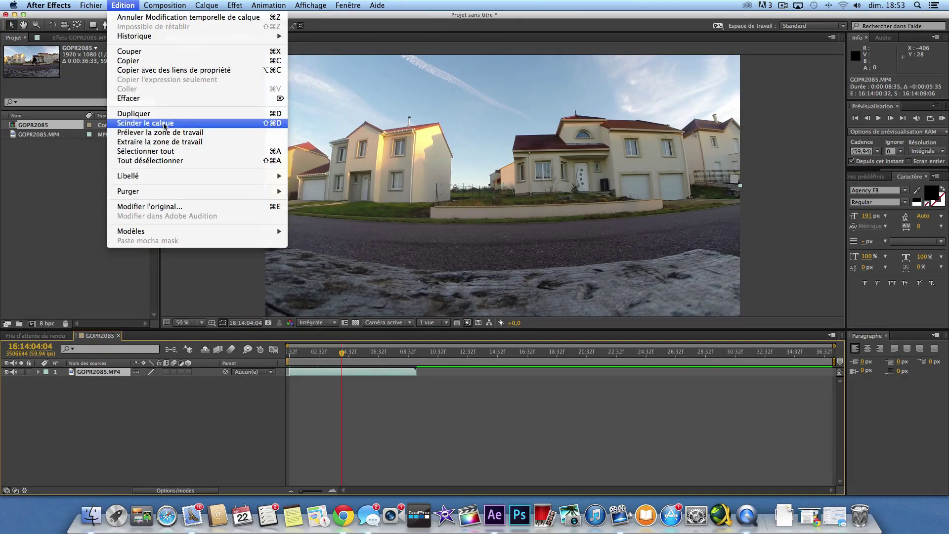
click(165, 126)
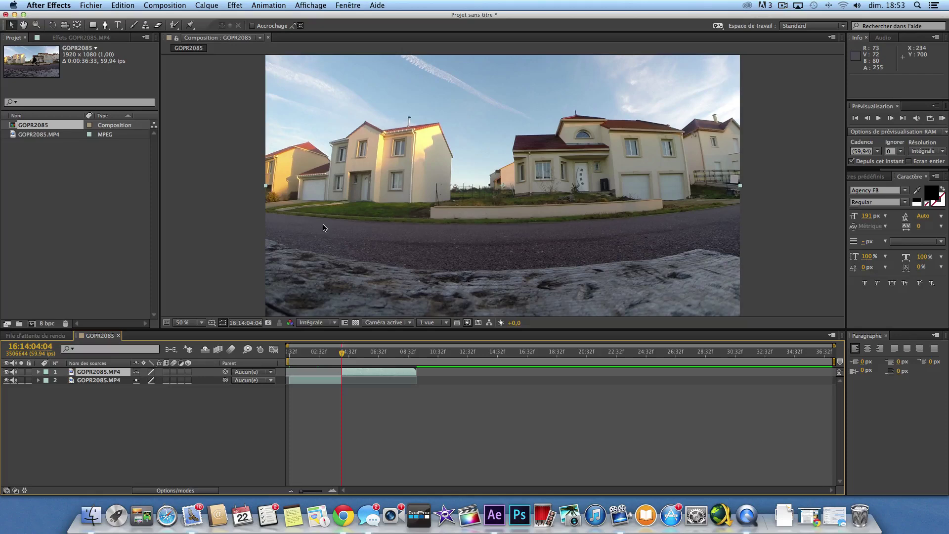
key(Delete)
click(307, 355)
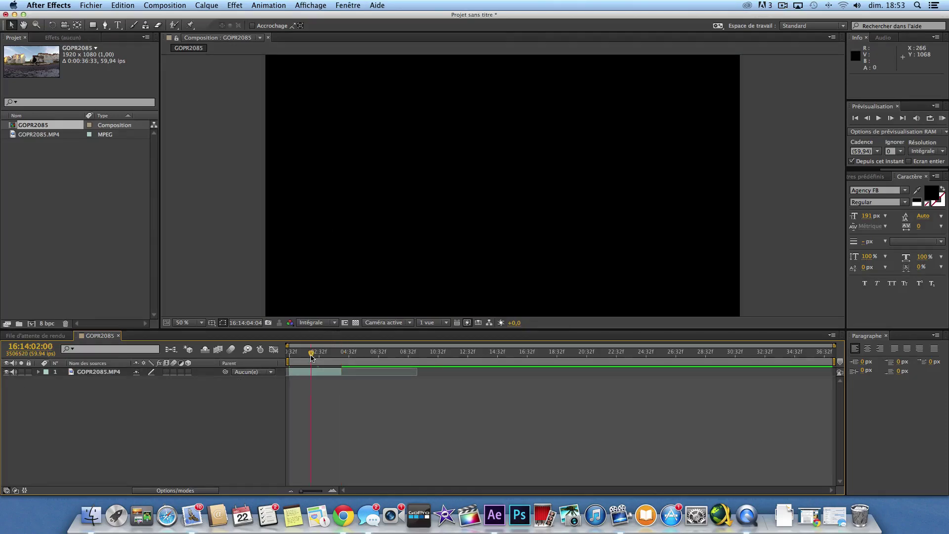
Scrub back to 16:14:01:12, where the rider wheelies at the right of the shot
drag(307, 356, 300, 354)
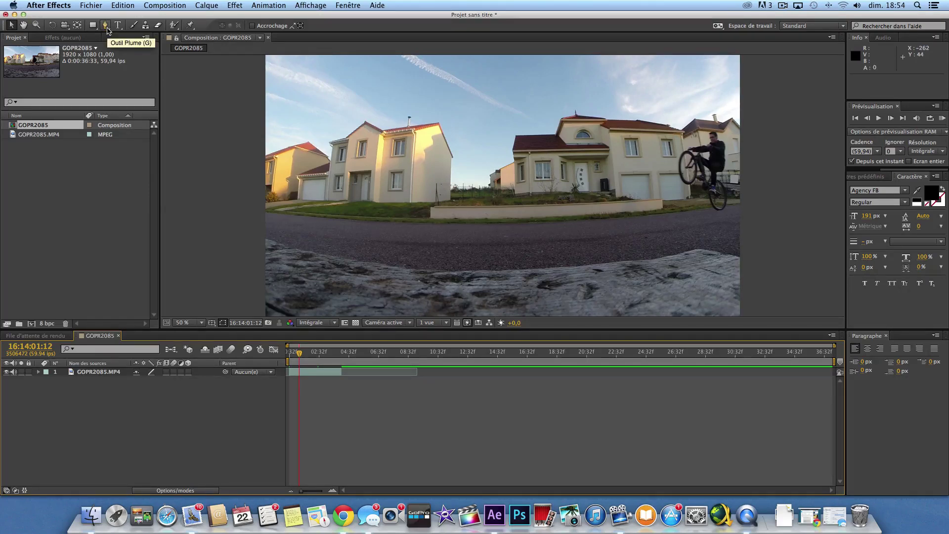
Duplicate the GOPR2085.MP4 layer with copy and paste
click(104, 376)
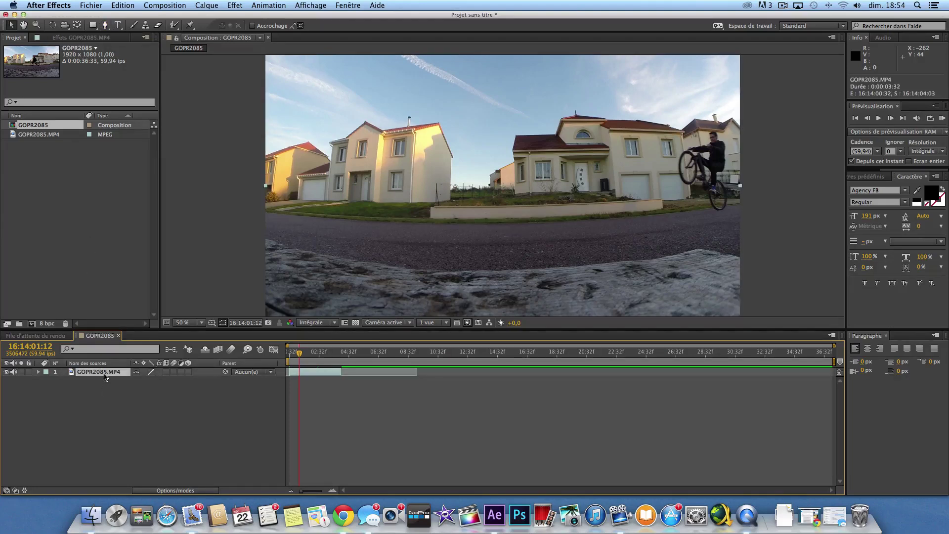
key(super+c)
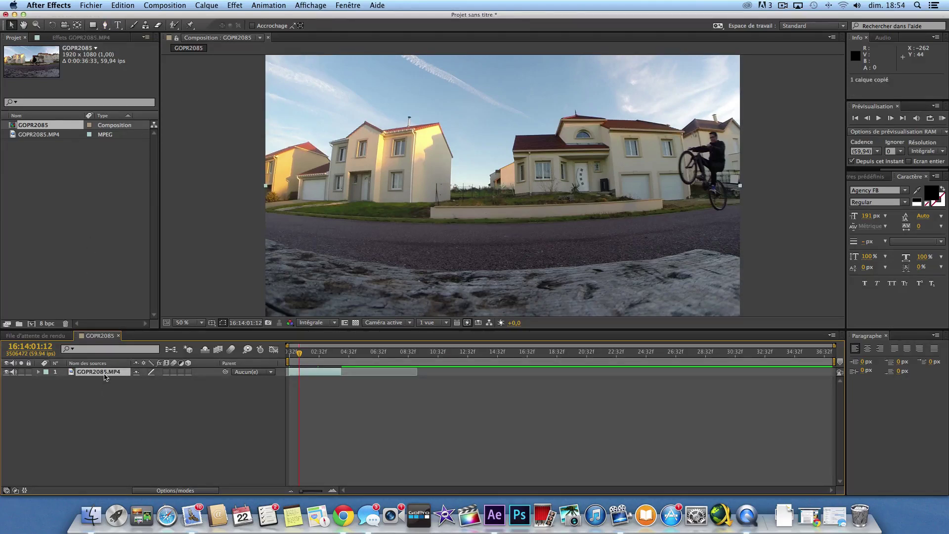
key(super+v)
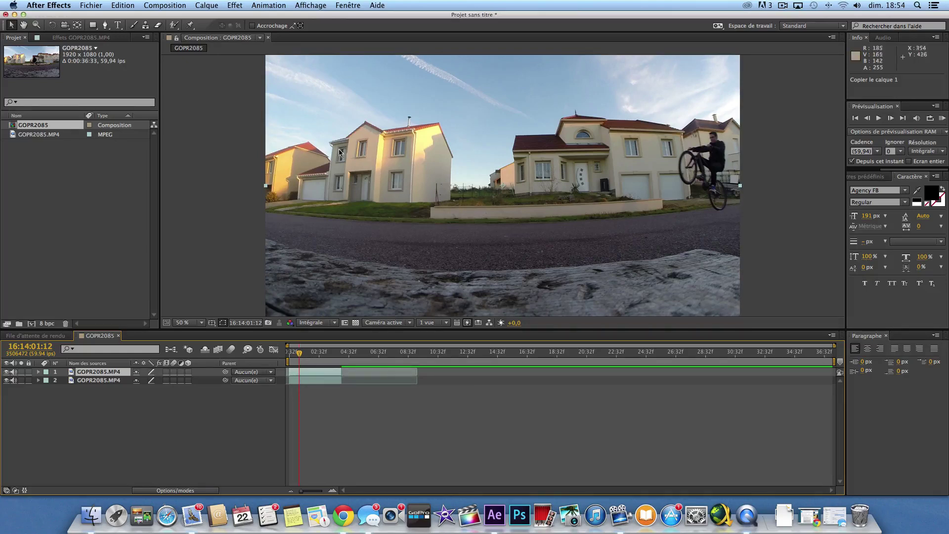
Trace a freeform Pen mask around the wheelieing rider's outline on the top copy
click(106, 25)
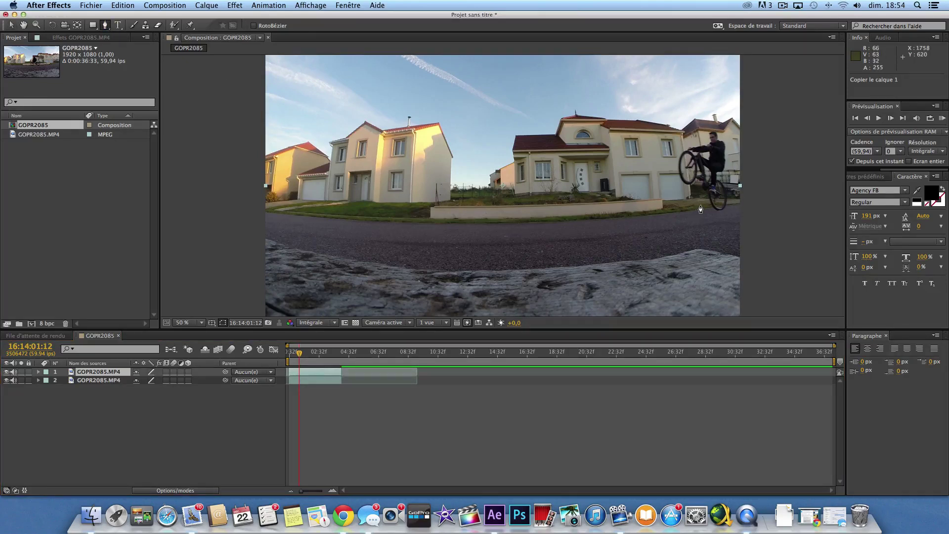
click(709, 206)
click(723, 213)
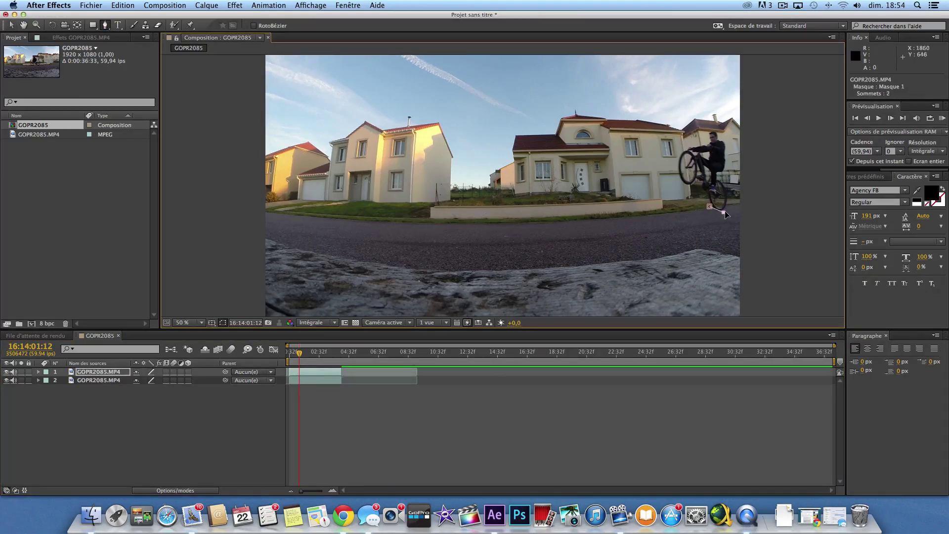
click(727, 191)
click(725, 165)
click(725, 152)
click(727, 139)
click(712, 130)
click(710, 126)
click(675, 156)
click(676, 178)
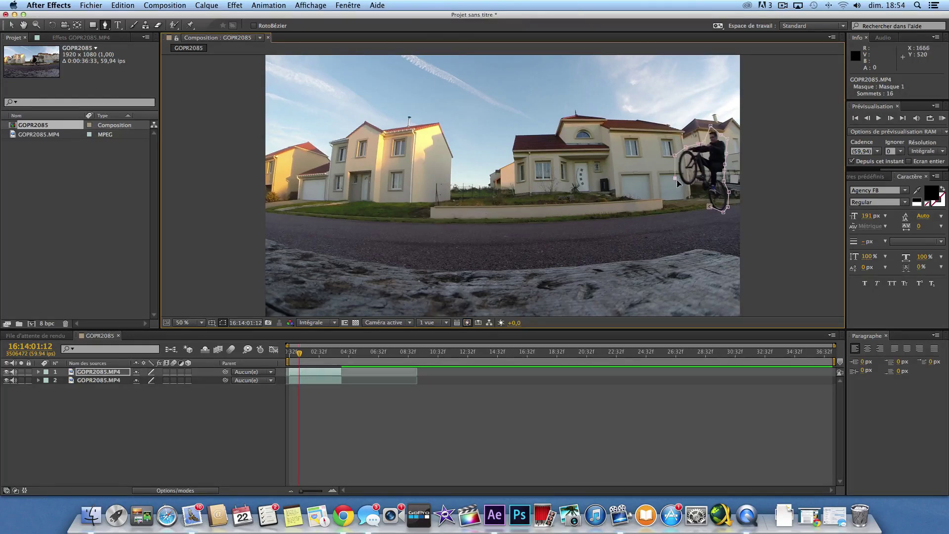
click(690, 190)
click(701, 201)
click(710, 208)
Undo the traced mask and draw a rectangular mask framing the rider instead
key(super+z)
key(super+z)
key(super+z)
key(super+z)
key(super+z)
key(super+z)
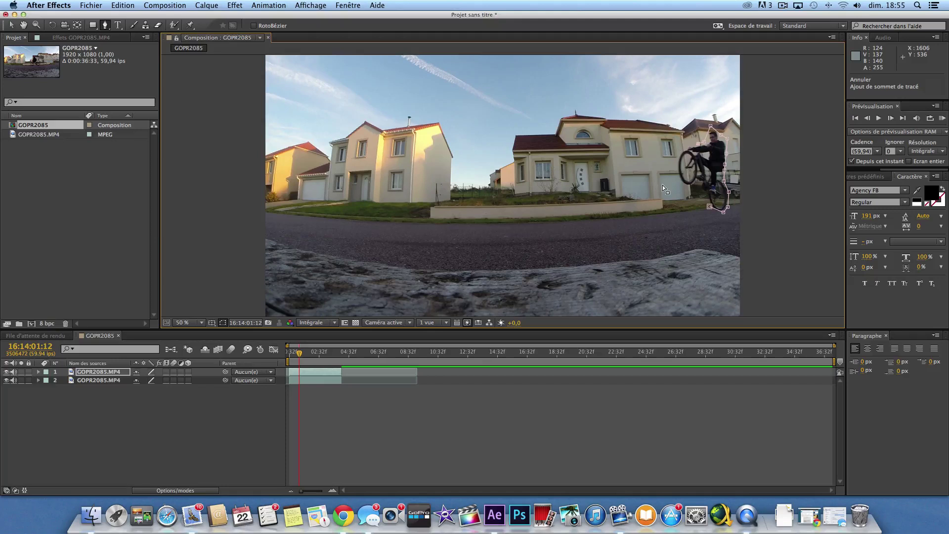
key(super+z)
key(super+z)
key(super+z)
key(super+z)
key(super+z)
key(super+z)
key(super+z)
key(super+z)
key(super+z)
key(super+z)
key(super+z)
key(super+z)
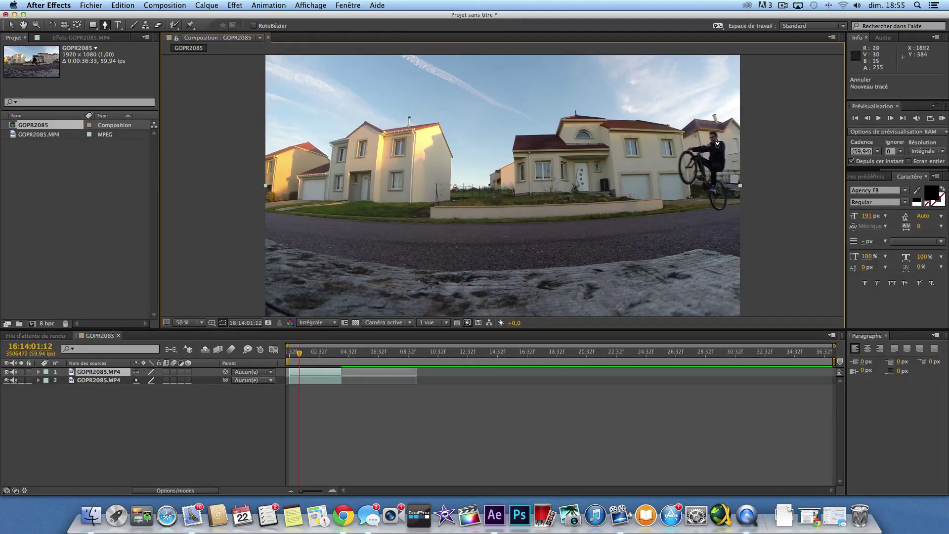
click(90, 28)
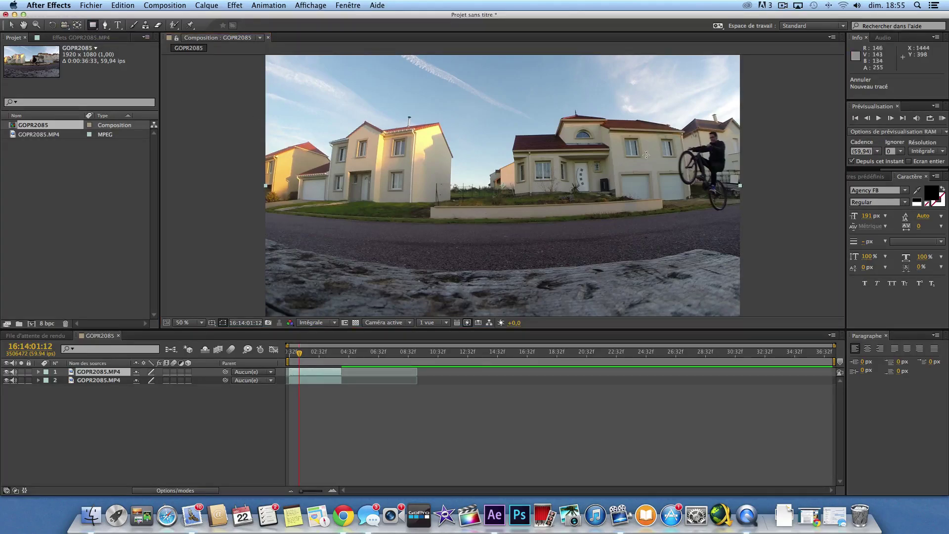
mouse_move(668, 126)
mouse_down()
mouse_move(729, 228)
mouse_move(736, 223)
mouse_up()
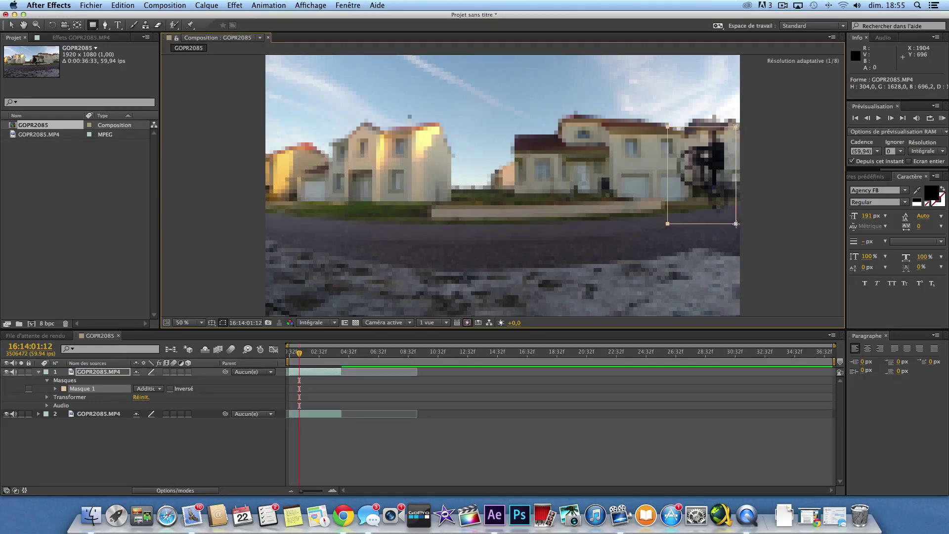
Keep Mask 1 in Addition mode and delay the top copy's layer by 40 frames
click(159, 390)
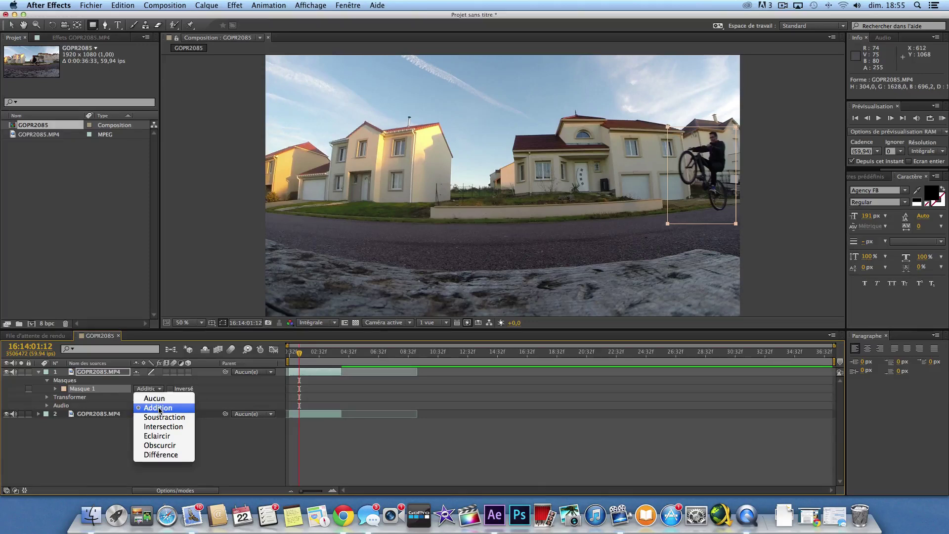
click(159, 410)
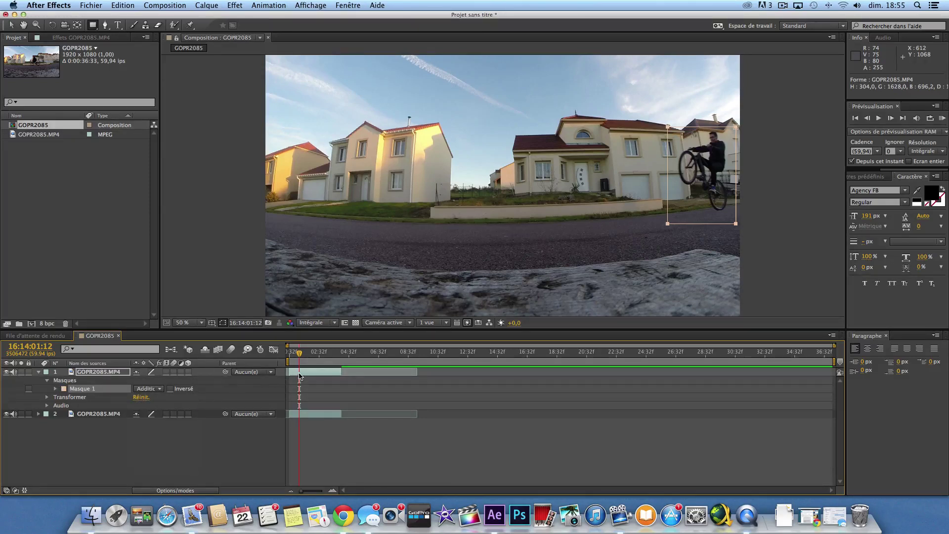
click(300, 374)
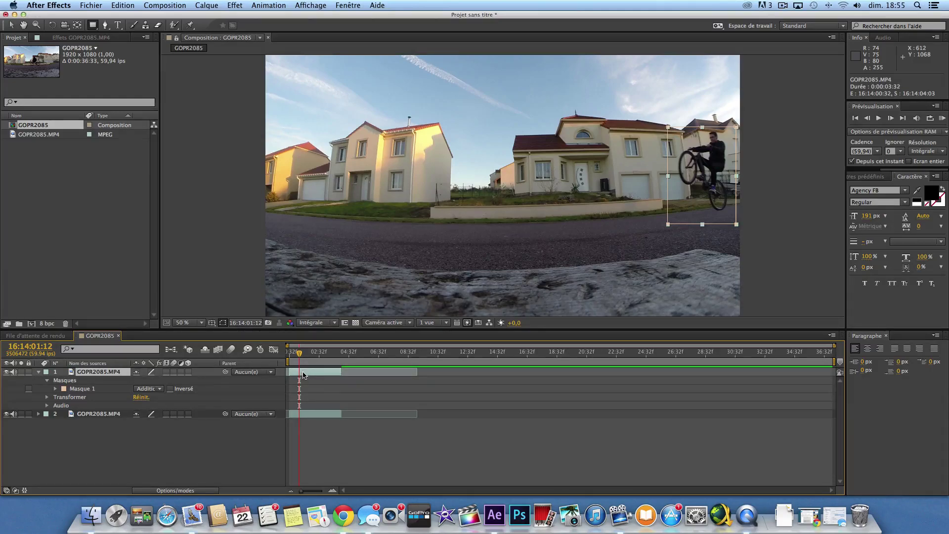
drag(311, 373, 300, 359)
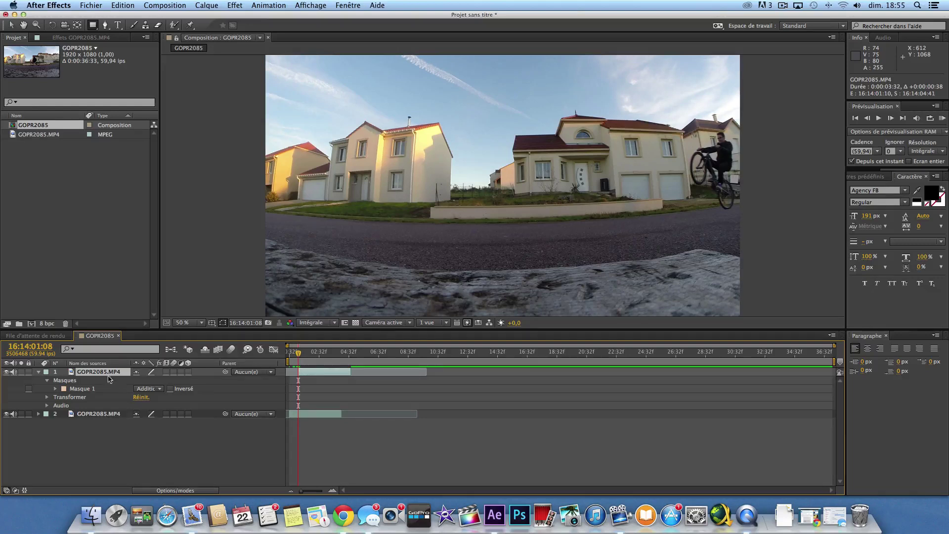
Reveal Tracé du masque on the top layer and set its first keyframe at 16:14:01:08
click(39, 372)
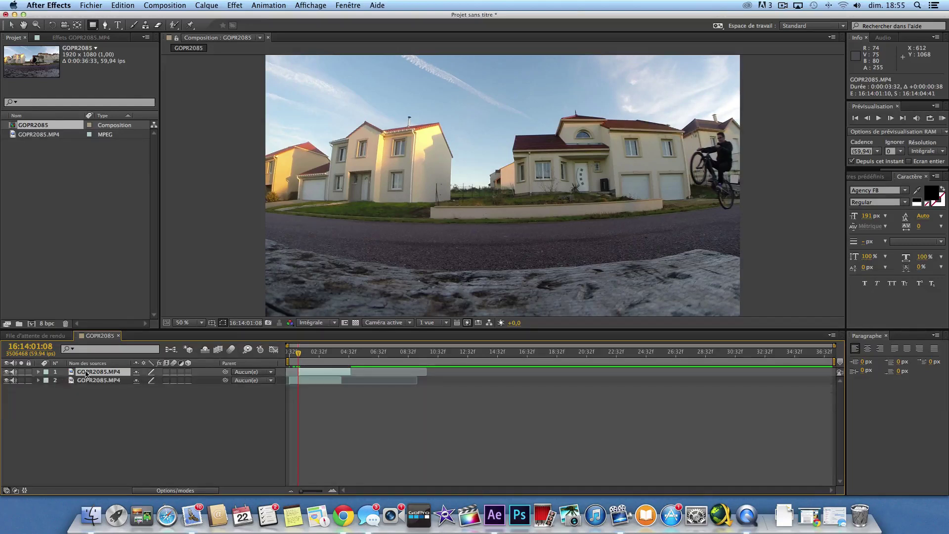
key(m)
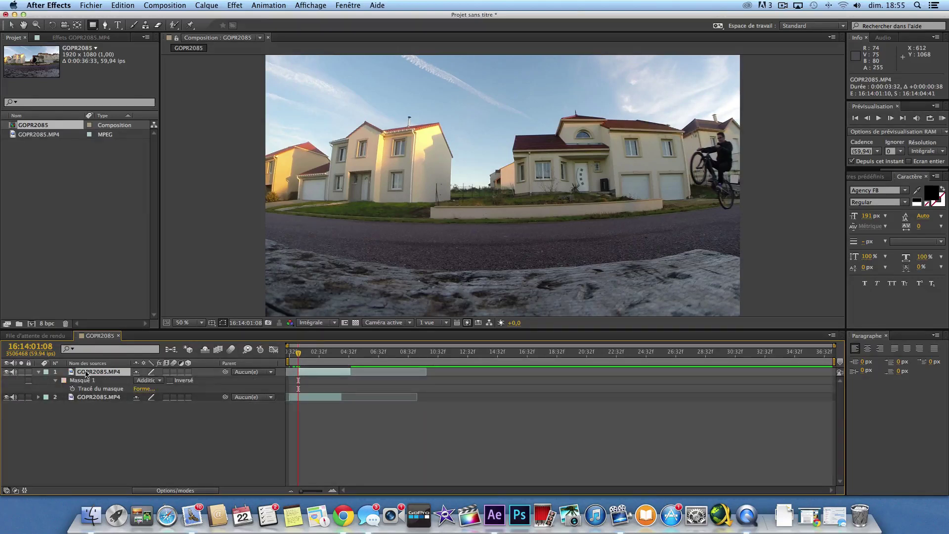
key(m)
key(m)
key(m)
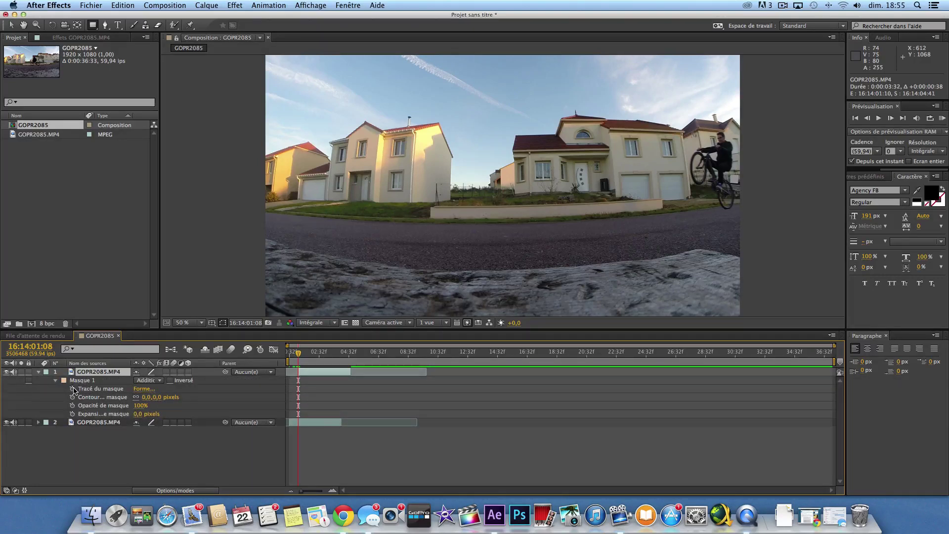
click(72, 389)
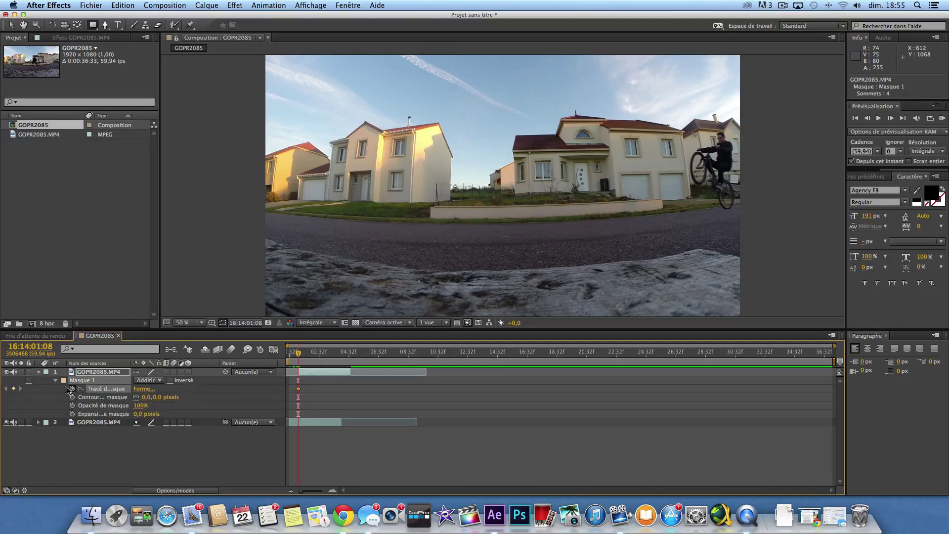
click(321, 375)
click(98, 390)
drag(298, 353, 300, 353)
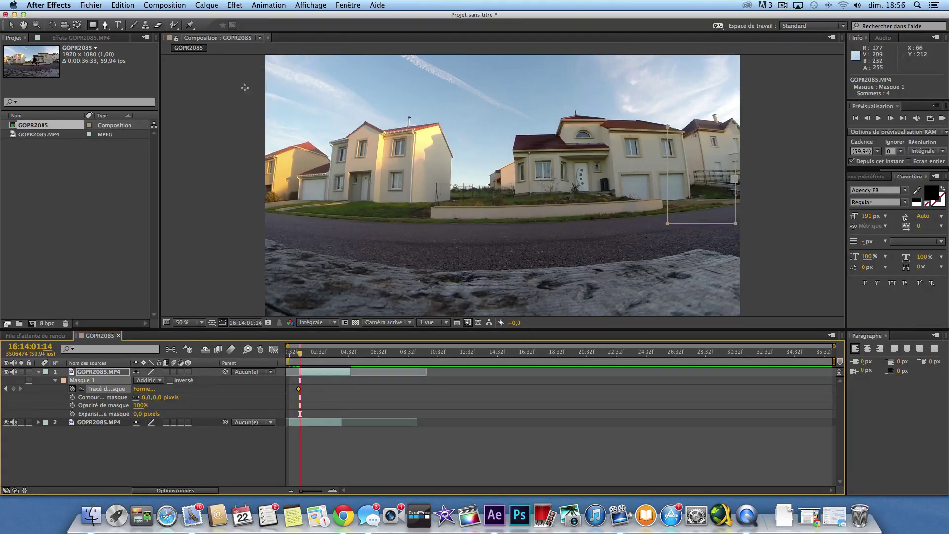
click(11, 25)
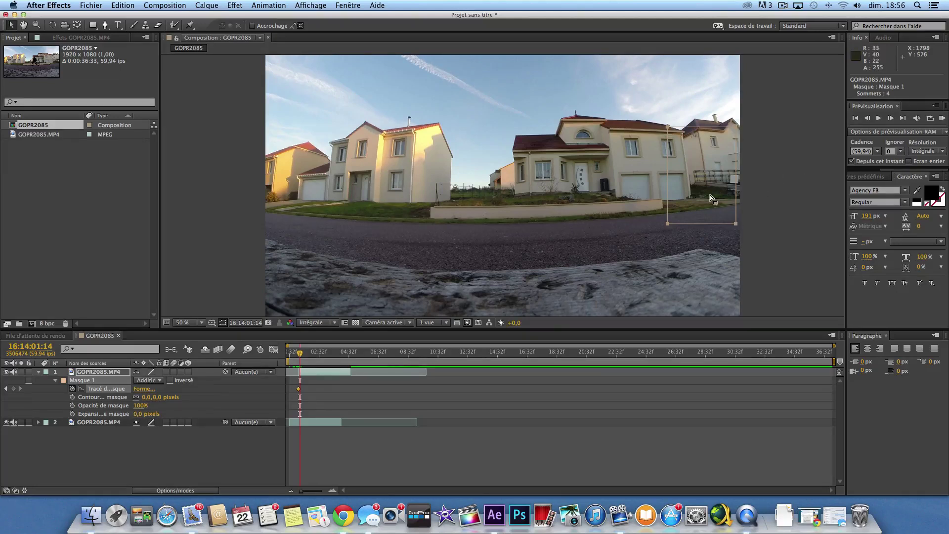
key(super+z)
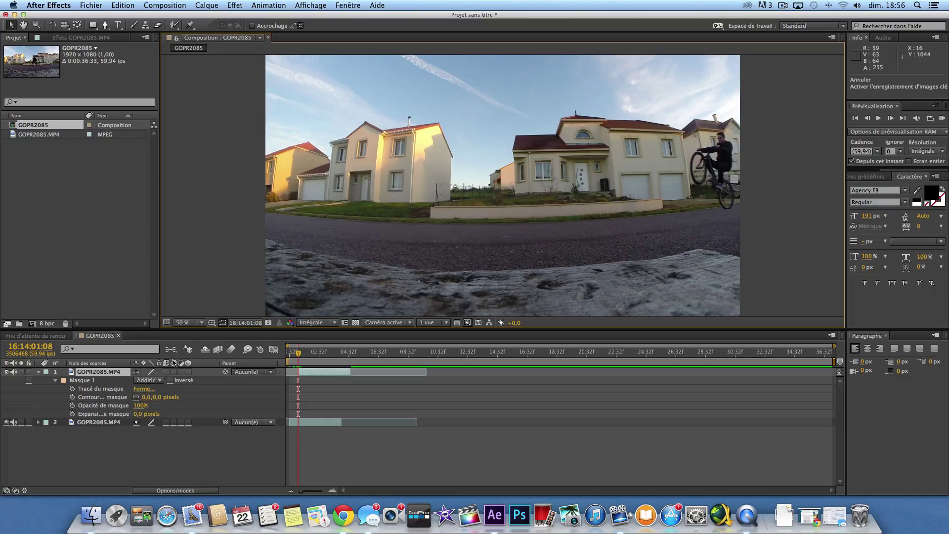
click(73, 389)
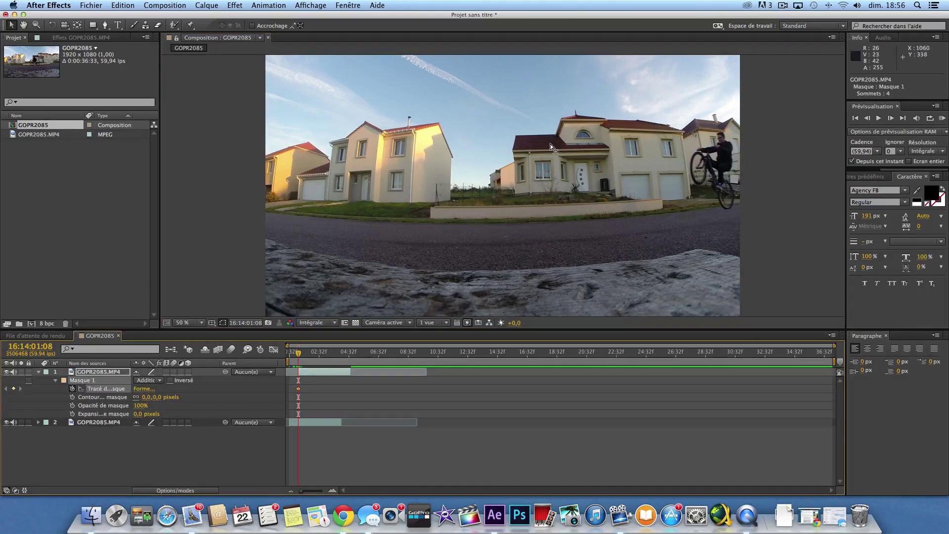
At 16:14:01:26, resize the mask rectangle around the rider with Free Transform
drag(298, 354, 303, 354)
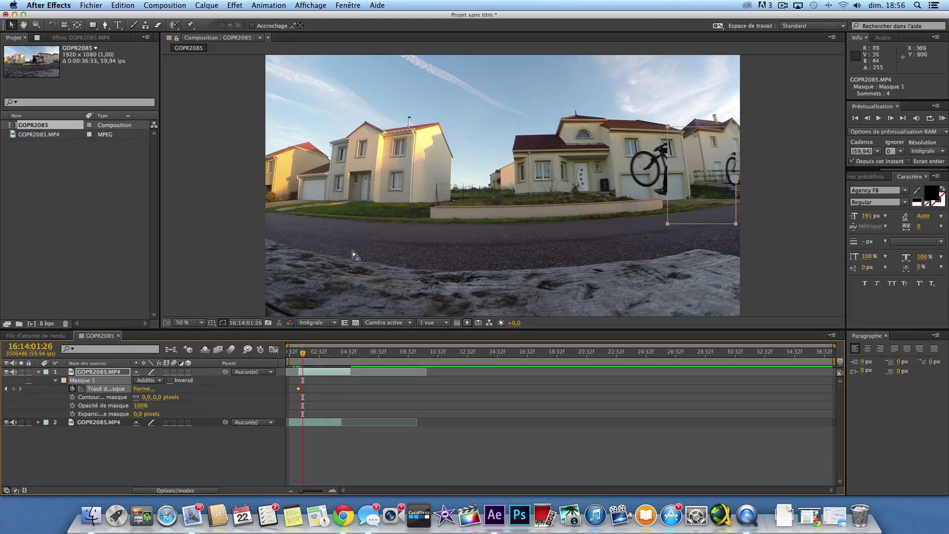
click(11, 26)
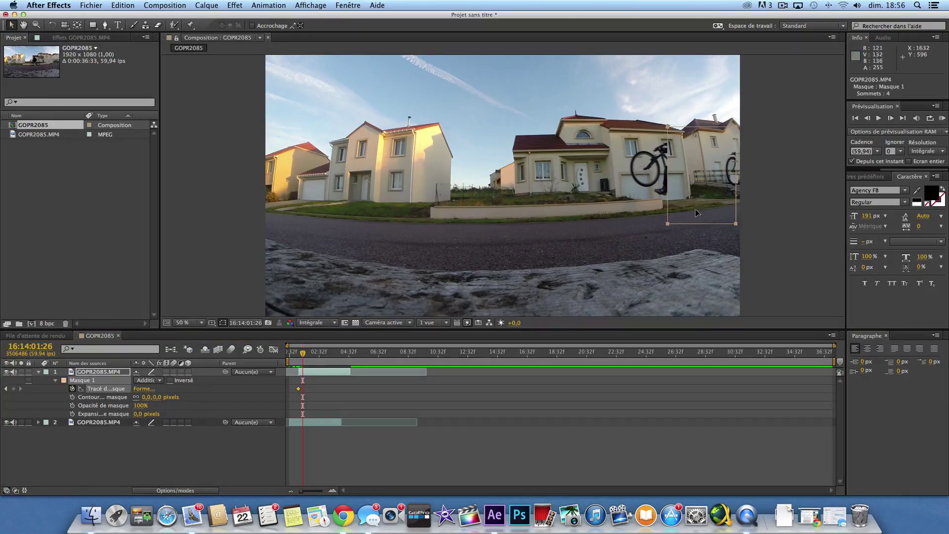
double_click(736, 224)
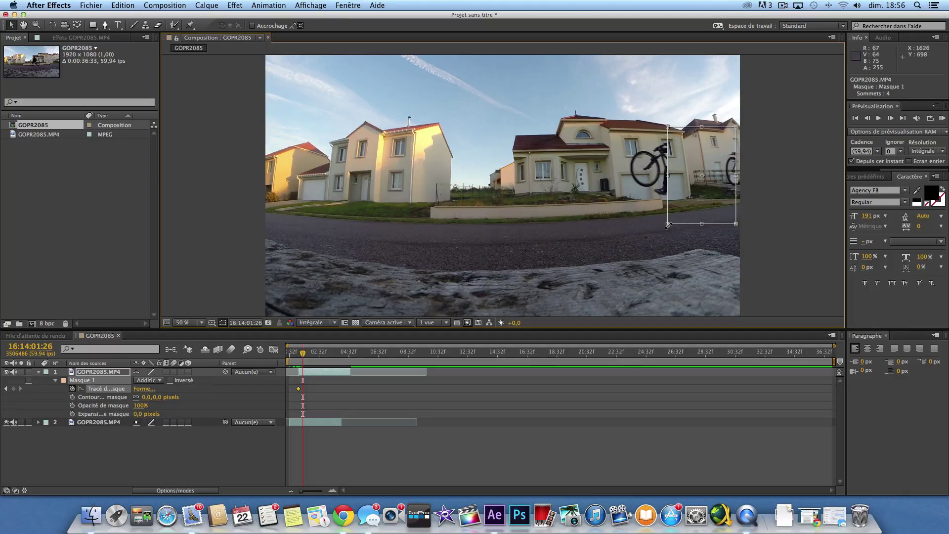
drag(667, 224, 704, 221)
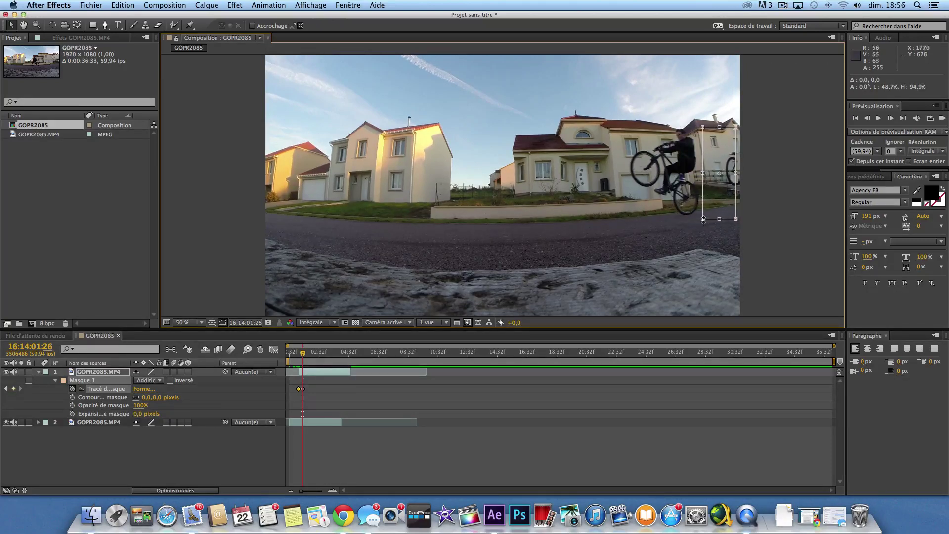
drag(736, 219, 767, 222)
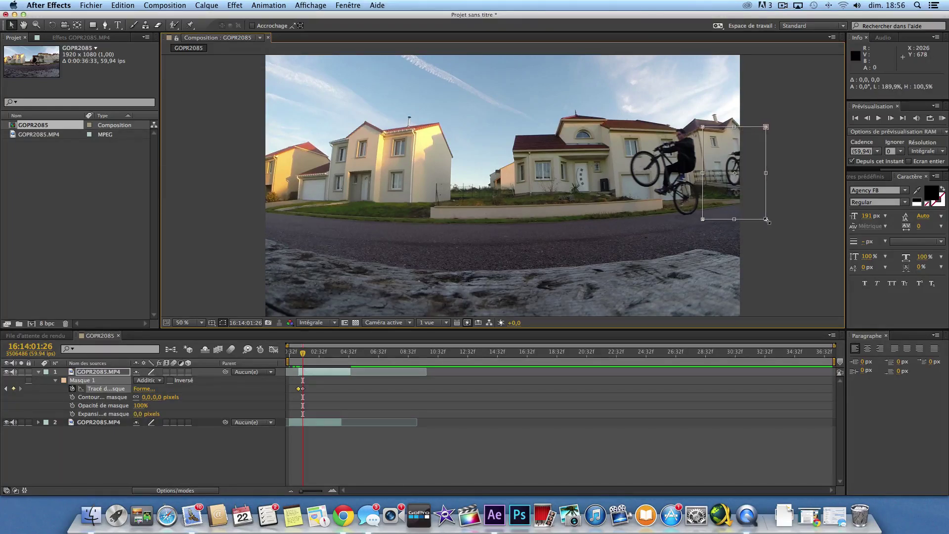
Around 16:14:01:44, move the mask left and make it taller to keep the rider framed
drag(303, 353, 307, 354)
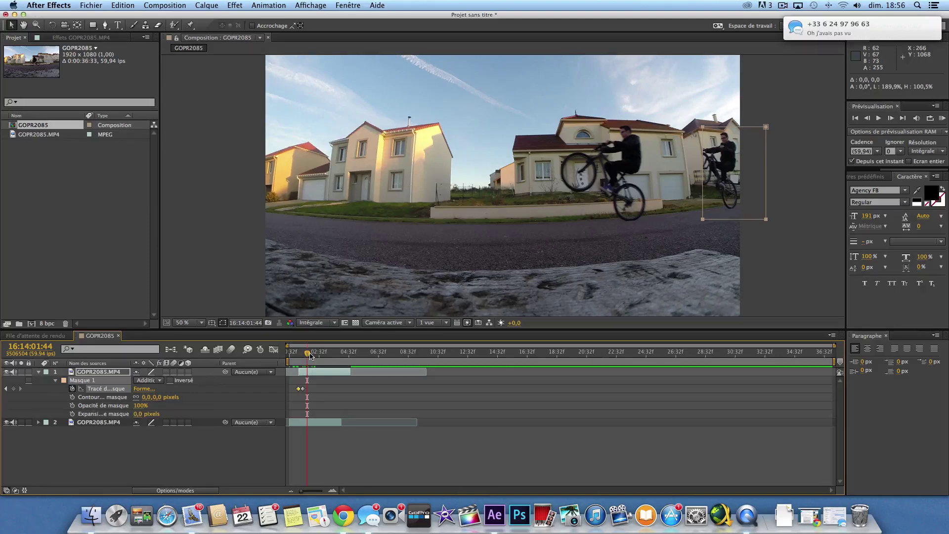
drag(308, 355, 308, 356)
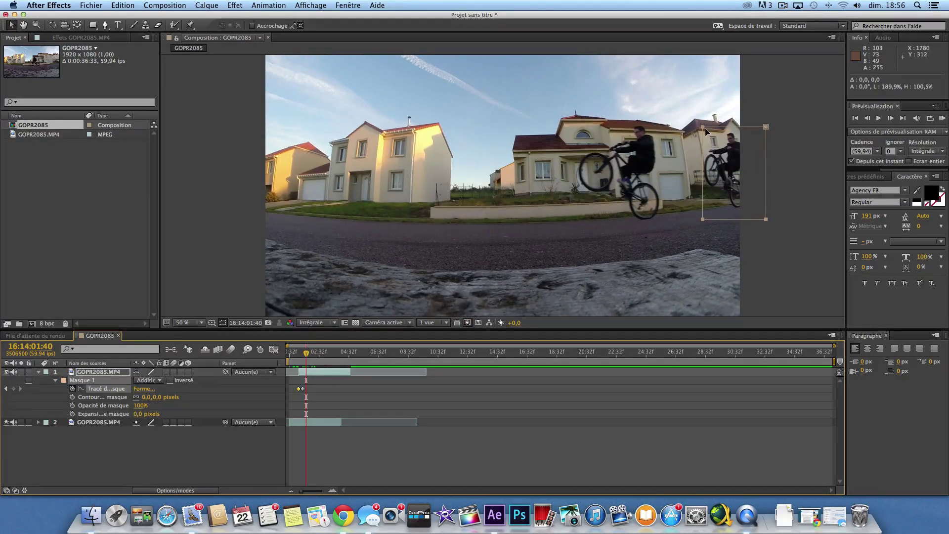
drag(706, 131, 681, 130)
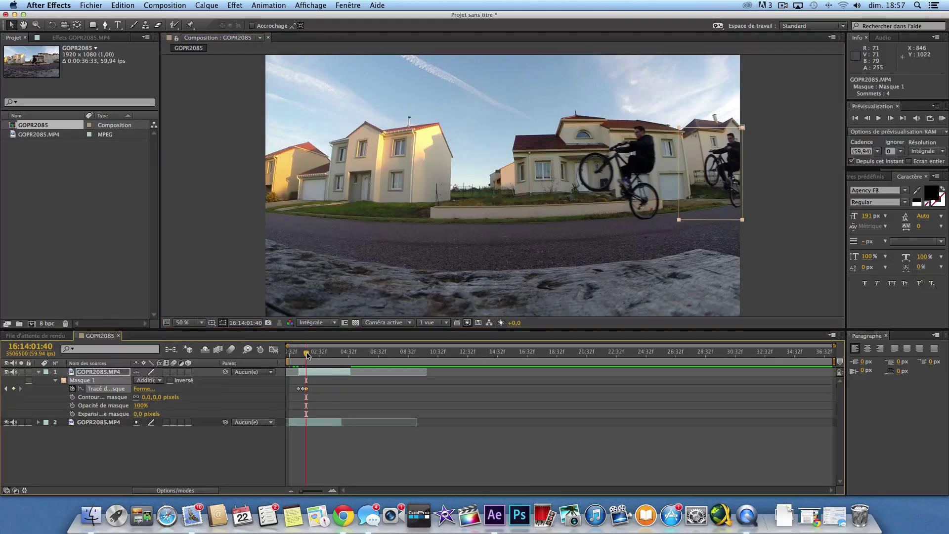
drag(307, 358, 315, 352)
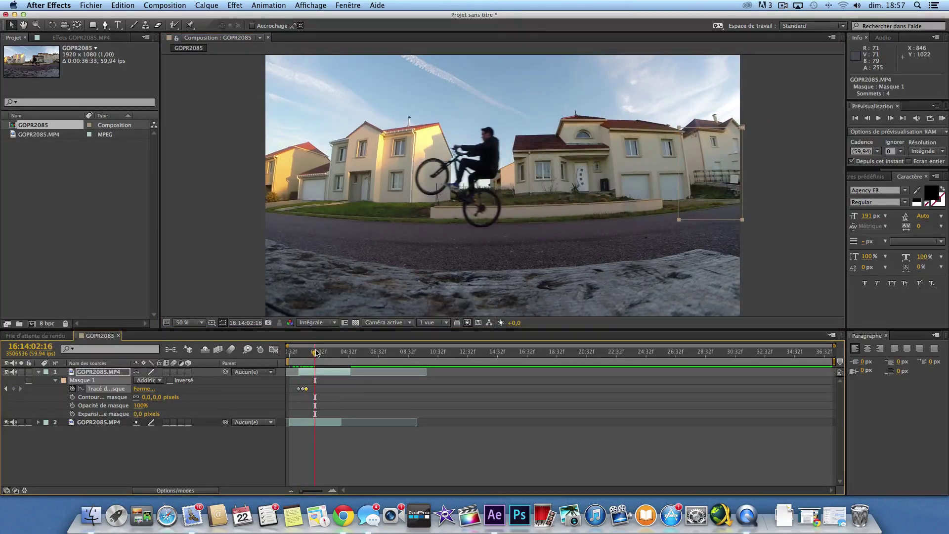
drag(680, 221, 582, 221)
double_click(605, 222)
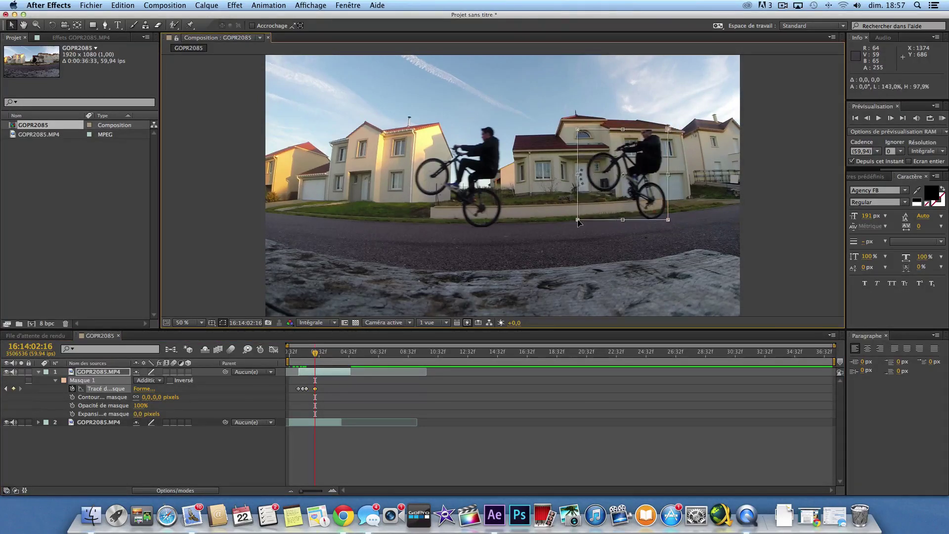
drag(624, 129, 626, 122)
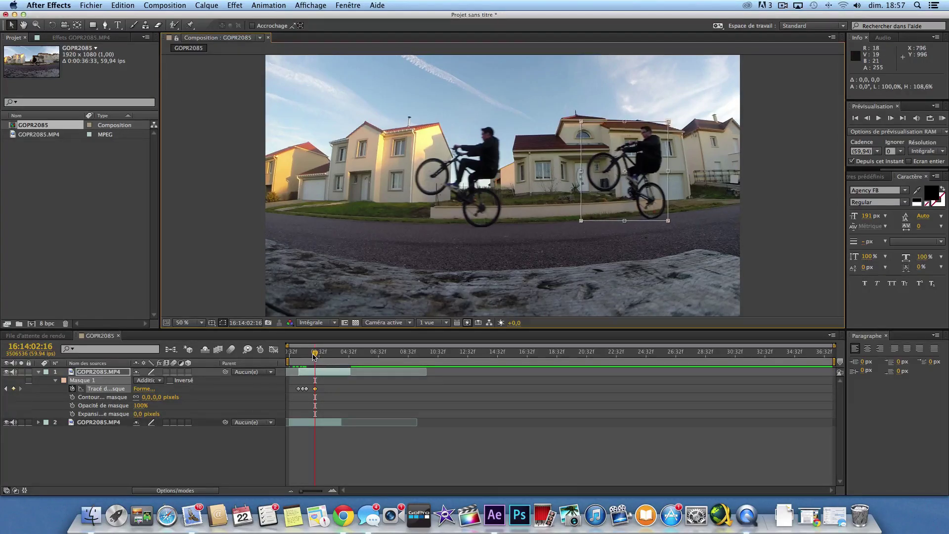
drag(314, 355, 324, 356)
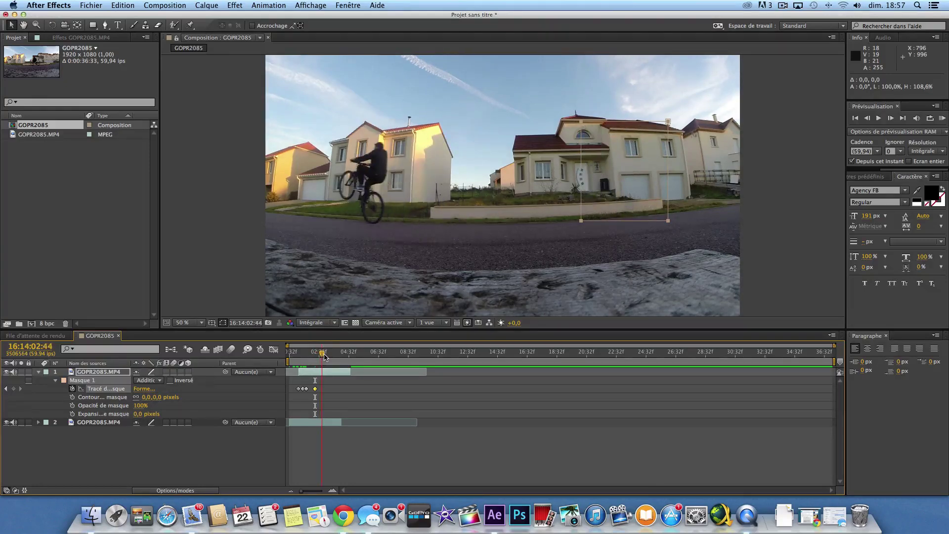
Move the mask down and left onto the rider and enlarge it upward and leftward
click(582, 223)
drag(581, 223, 468, 231)
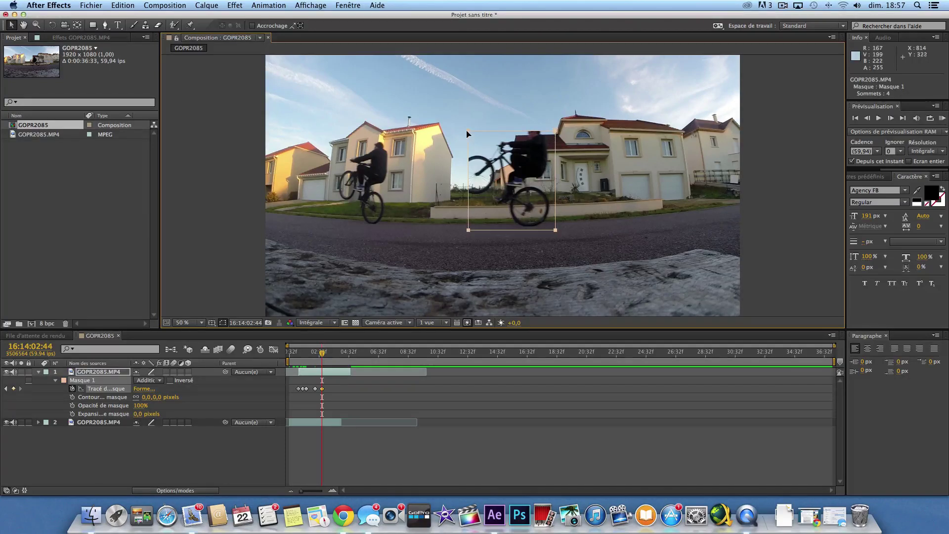
double_click(468, 132)
drag(468, 131, 450, 120)
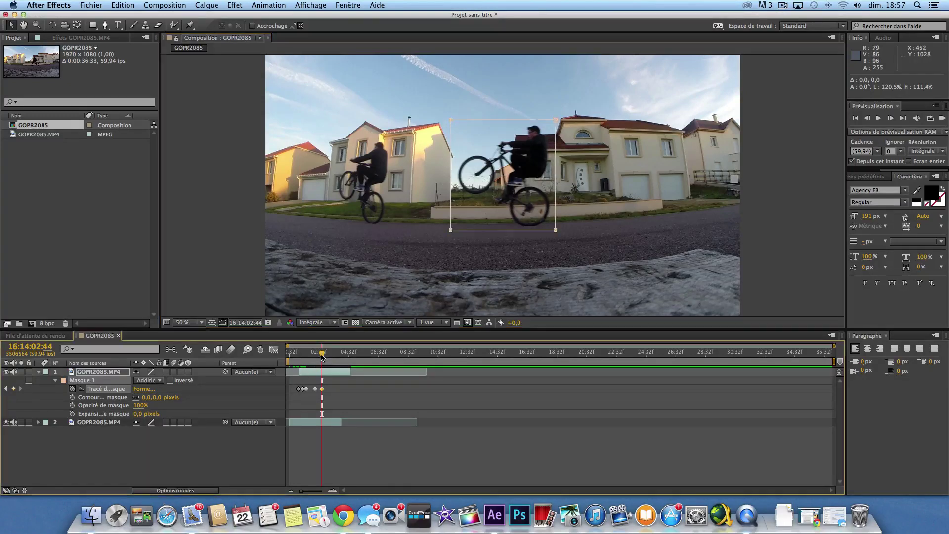
At a later frame, stretch the mask left and narrow it to fit the rider
drag(321, 356, 328, 357)
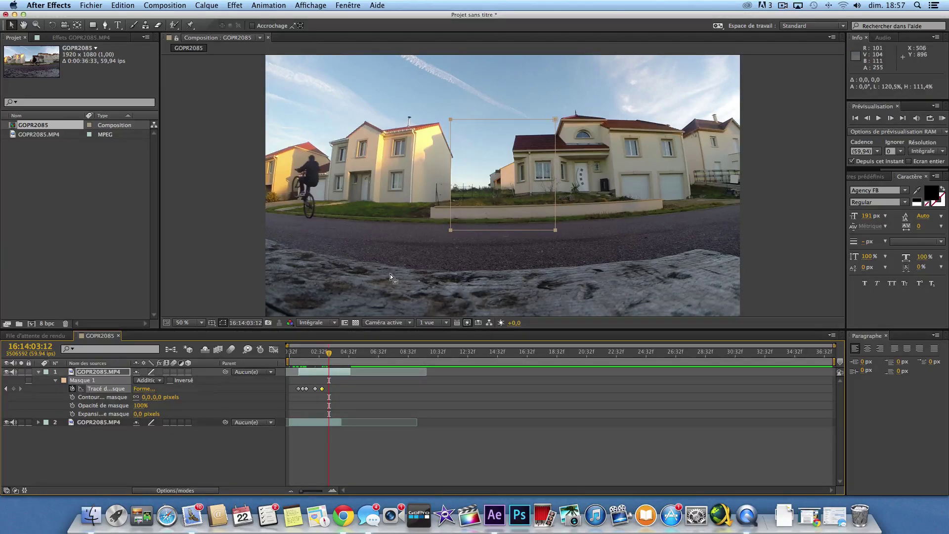
click(451, 230)
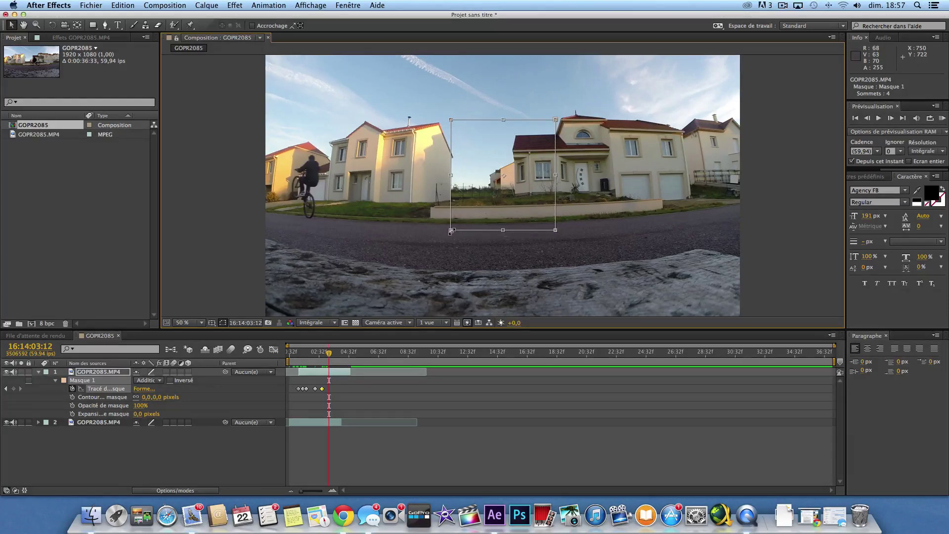
drag(450, 230, 354, 234)
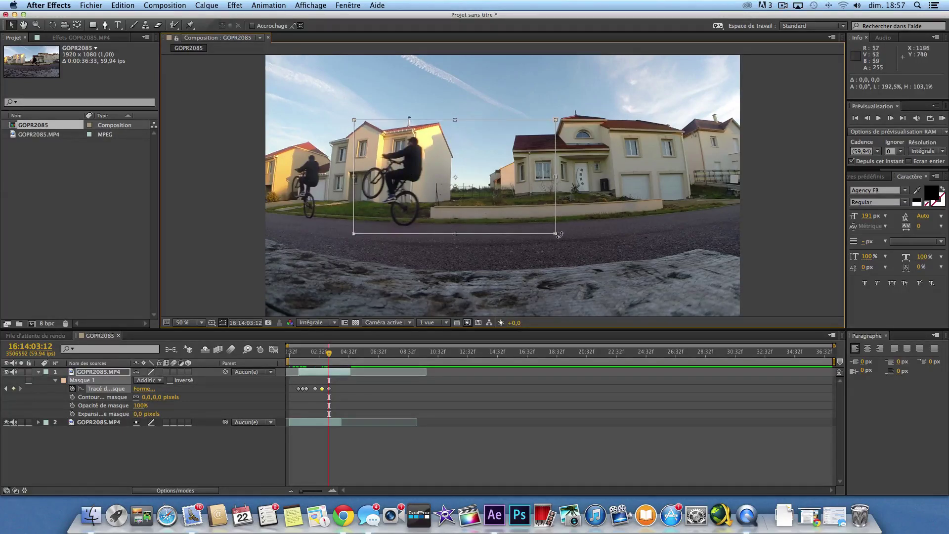
drag(556, 234, 430, 232)
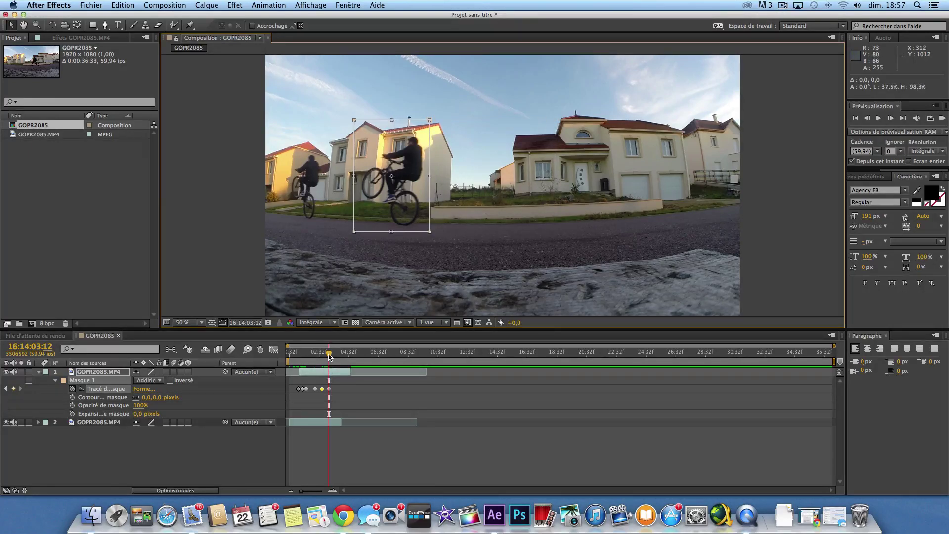
At 16:14:03:44, move the mask left and shrink it tightly around the rider
drag(329, 355, 337, 356)
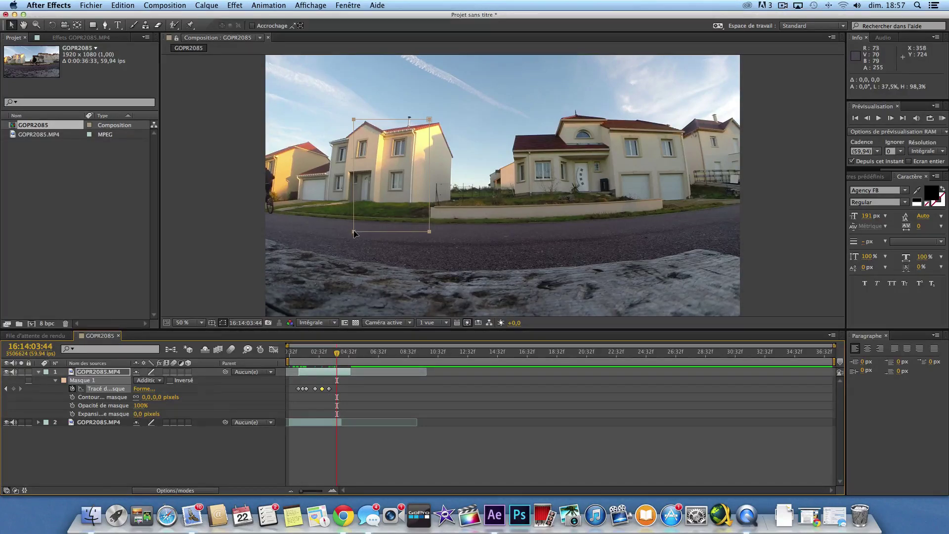
drag(358, 229, 285, 242)
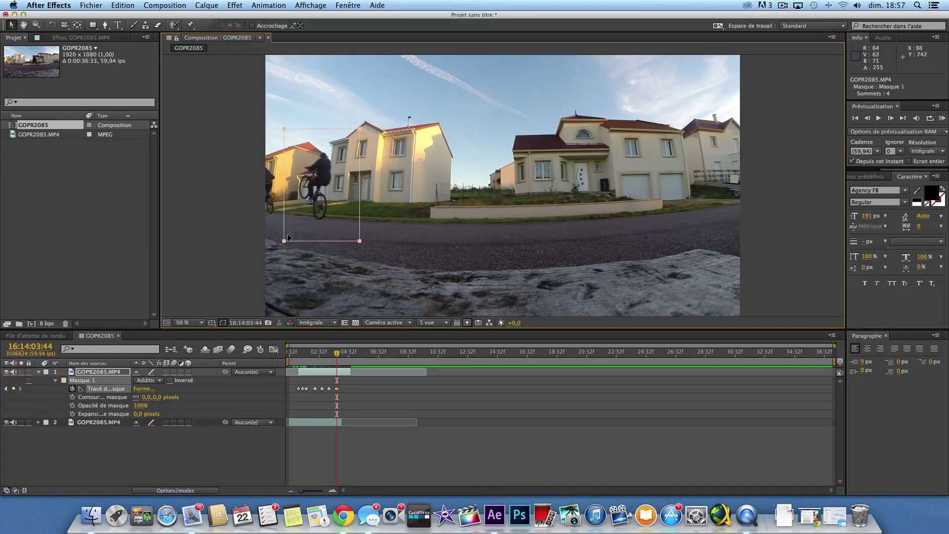
double_click(359, 242)
drag(359, 241, 337, 225)
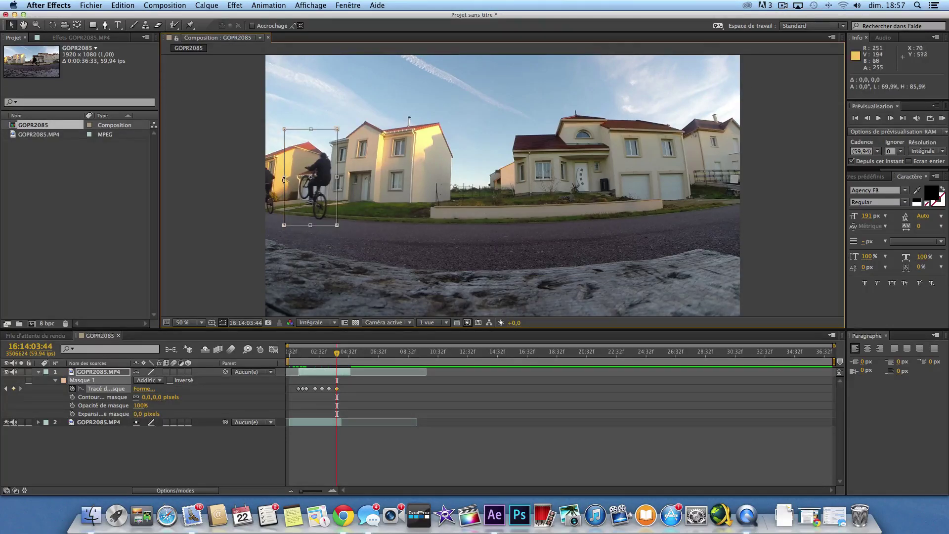
drag(284, 177, 295, 177)
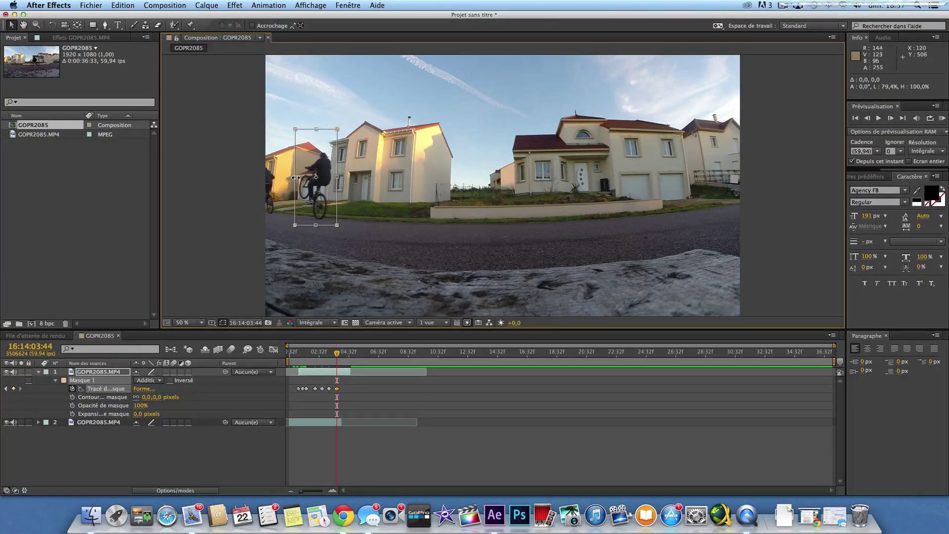
drag(340, 354, 346, 354)
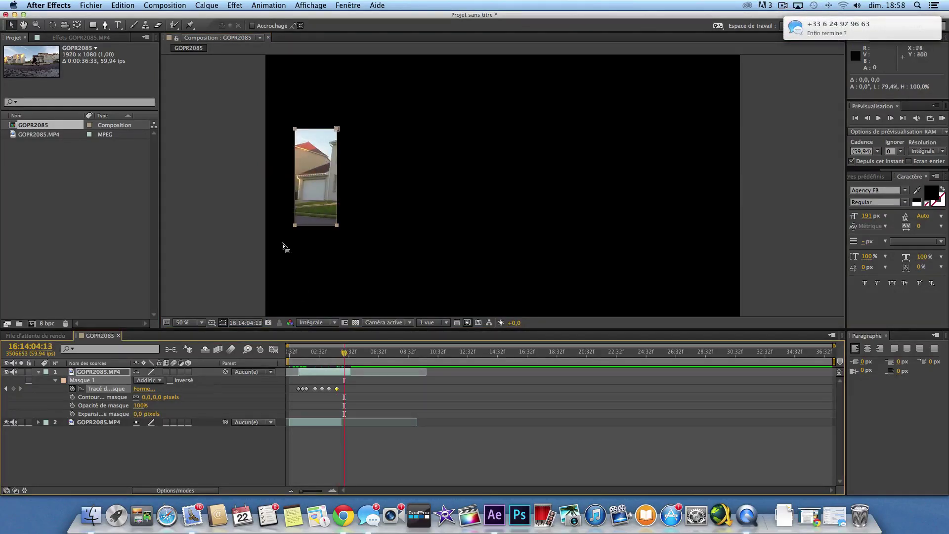
Extend layer 2's out-point so the background clip covers the whole shot
click(344, 355)
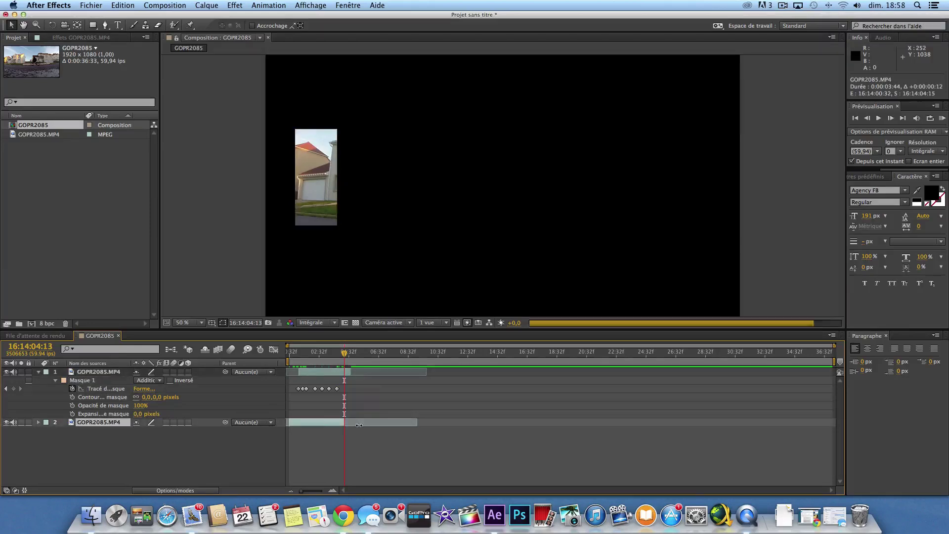
drag(341, 424, 383, 423)
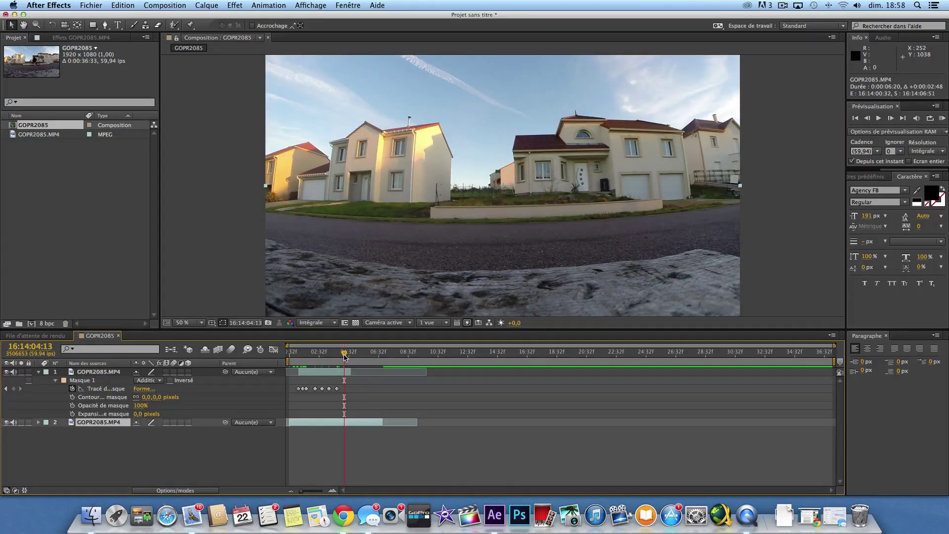
drag(345, 354, 342, 354)
Keyframe the mask over the rider at 16:14:04:04 and 16:14:04:37, then collapse the layer
click(96, 380)
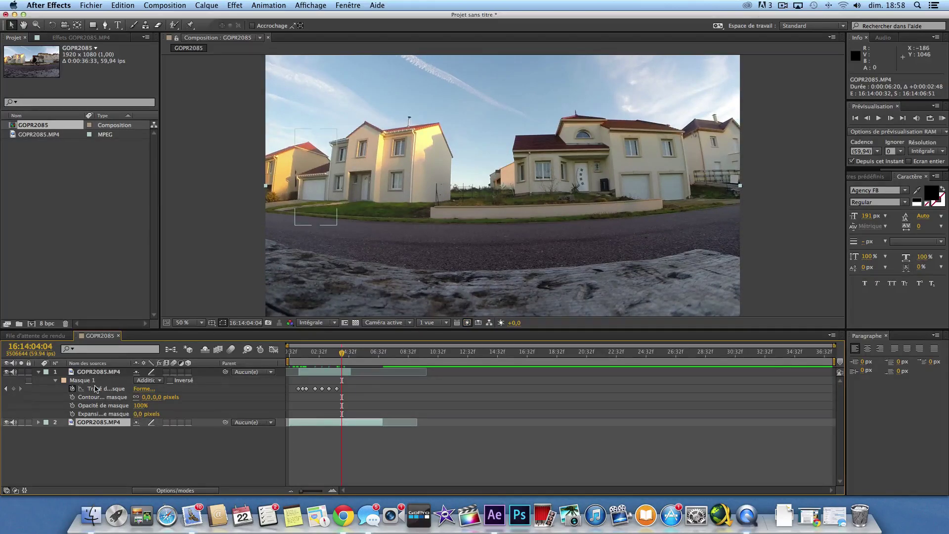
click(96, 389)
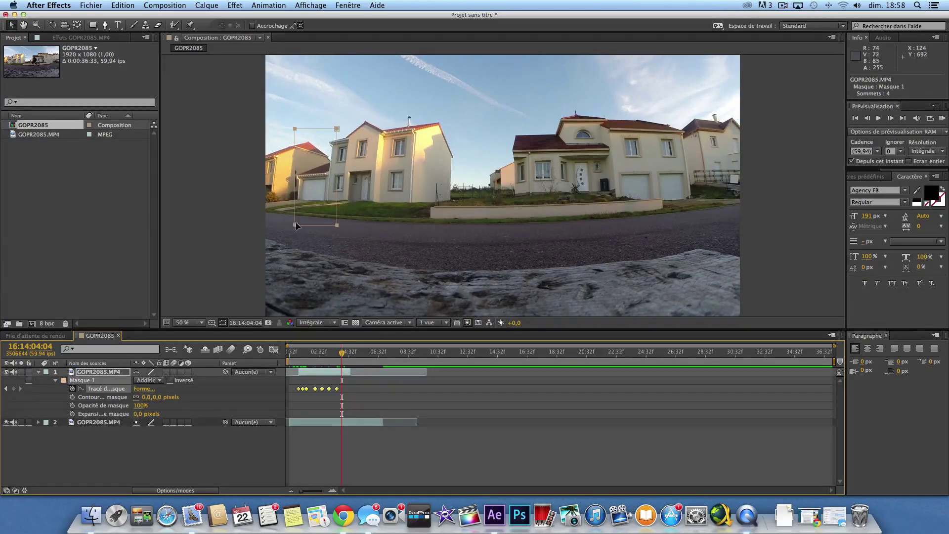
drag(295, 225, 264, 230)
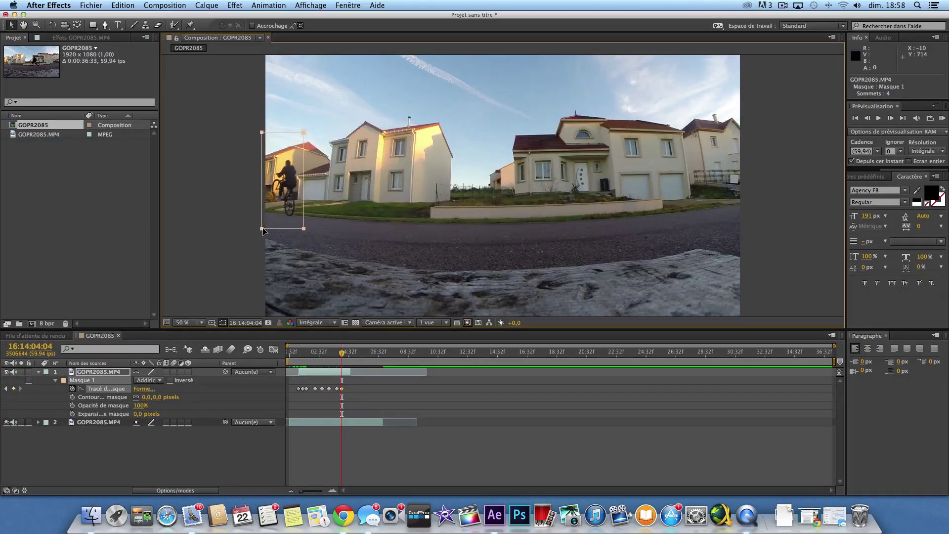
drag(341, 355, 351, 355)
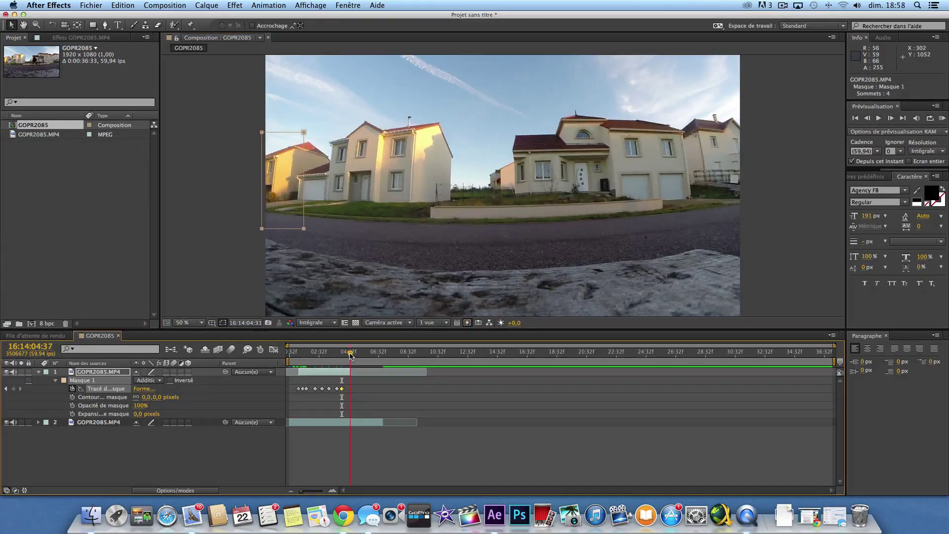
drag(303, 229, 260, 235)
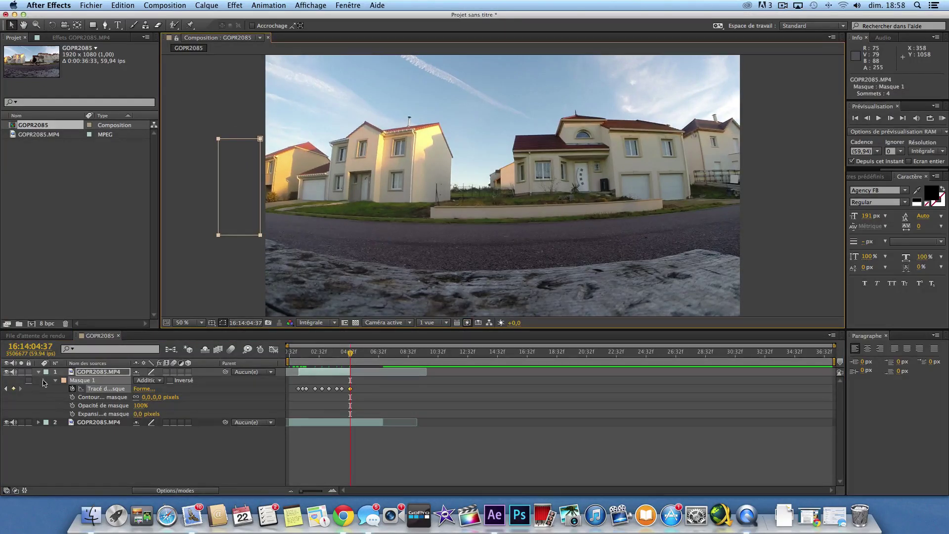
click(38, 373)
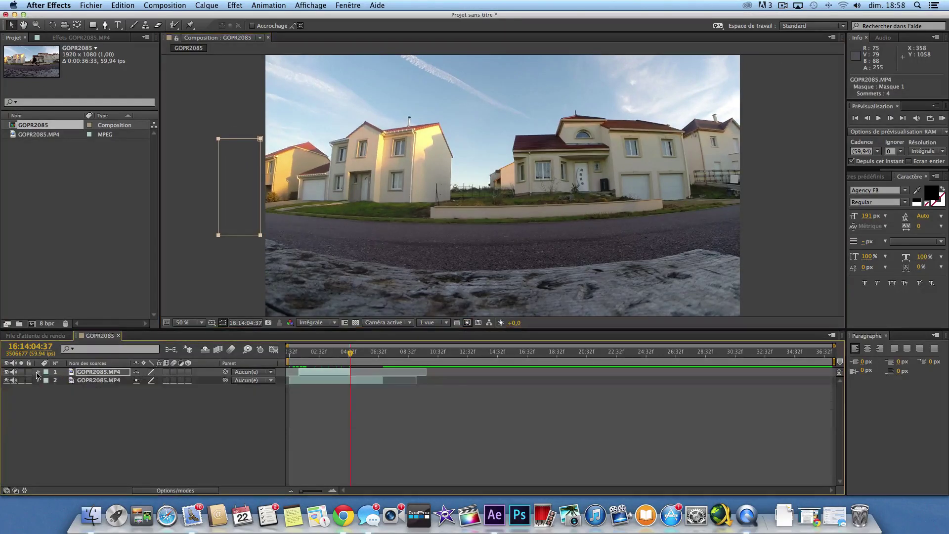
Duplicate the masked GOPR2085.MP4 rider layer with copy and paste
click(105, 373)
key(super+c)
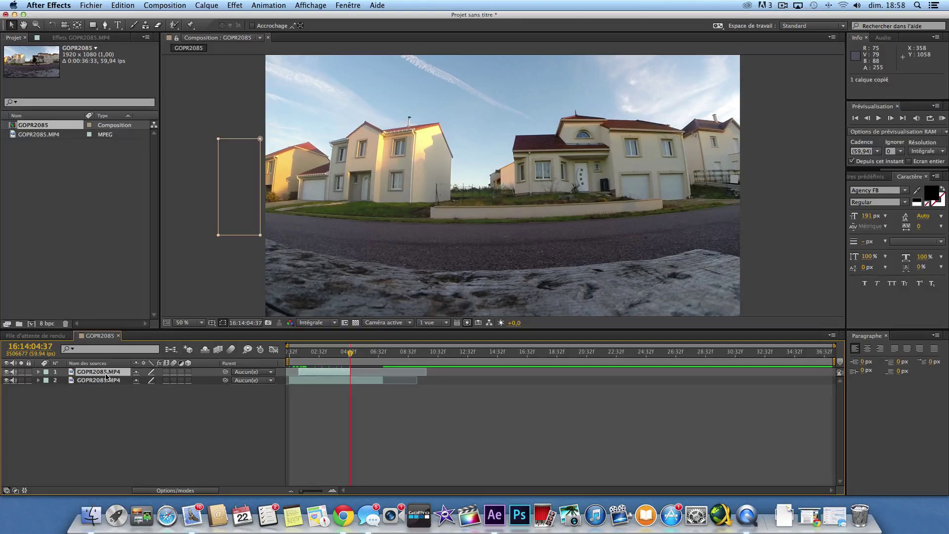
key(super+v)
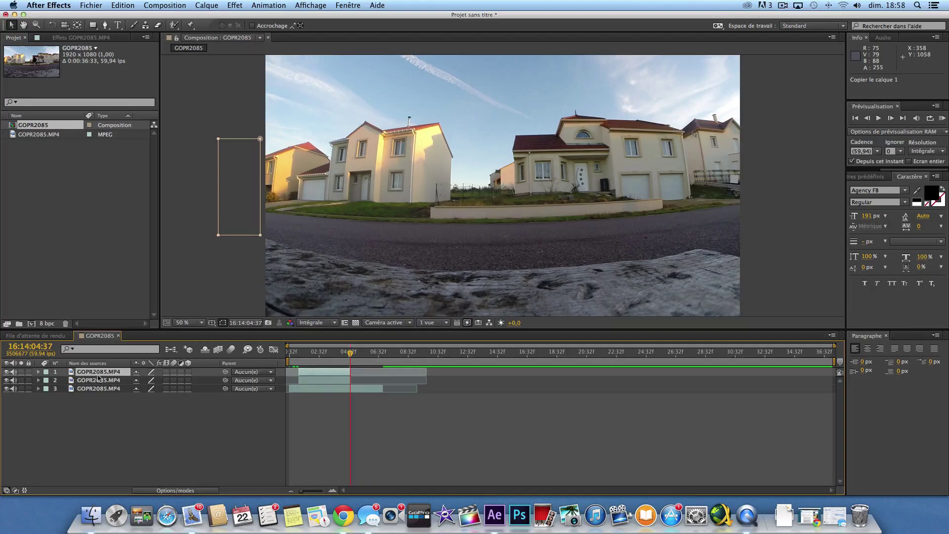
Start the new rider copy 42 frames later and check the three riders at 02:20
click(307, 372)
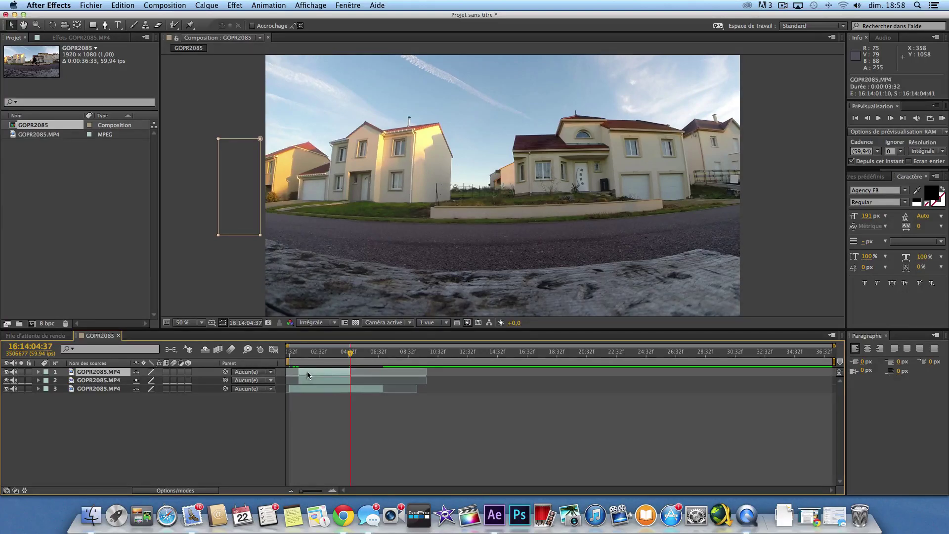
drag(307, 371, 316, 373)
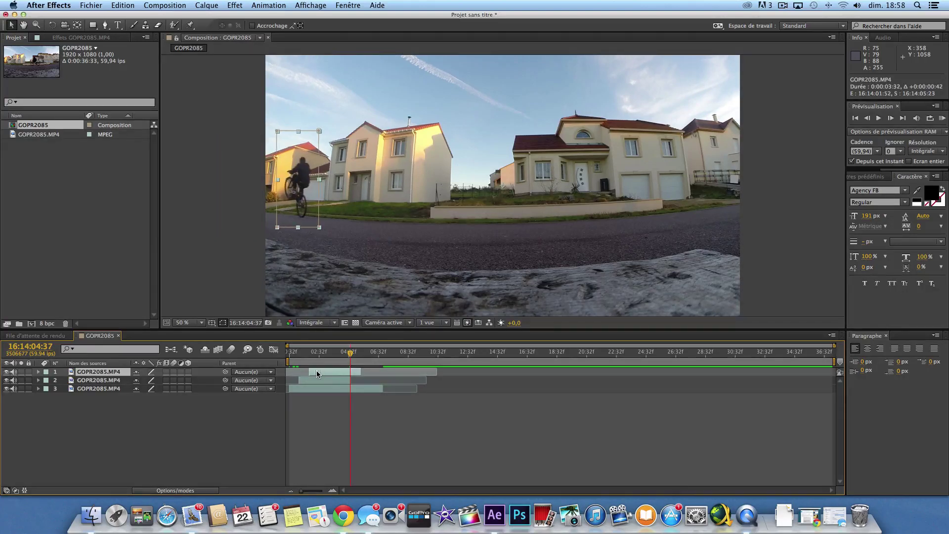
click(316, 354)
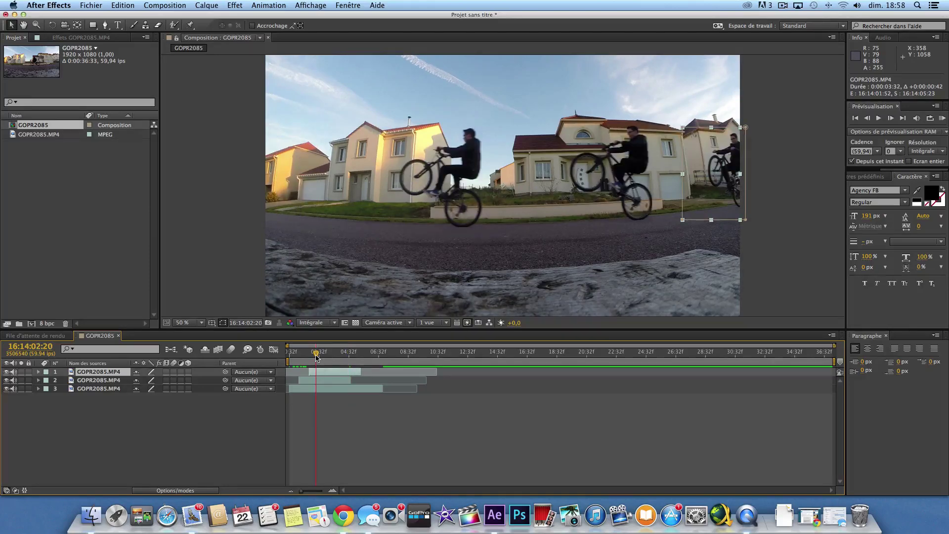
Set the top rider layer's blending mode to Obscurcir
right_click(84, 375)
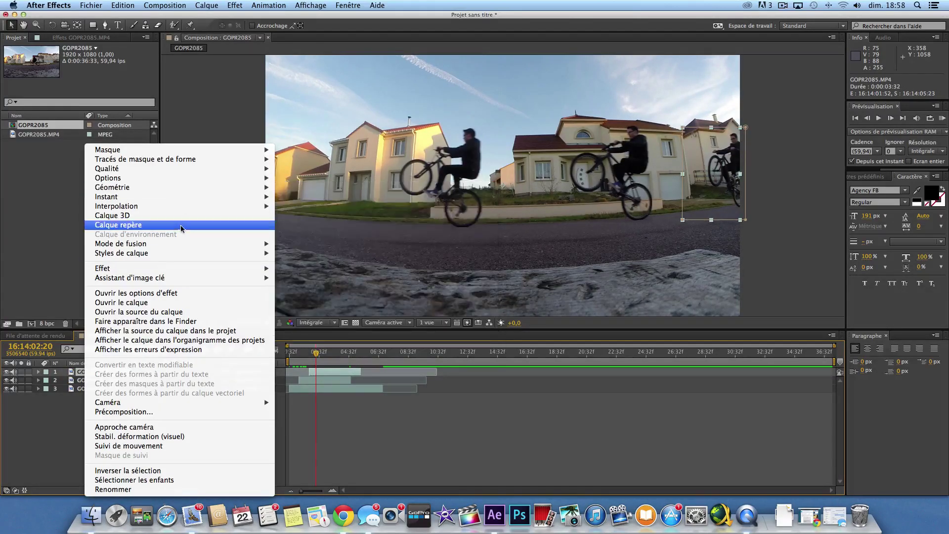
mouse_move(181, 243)
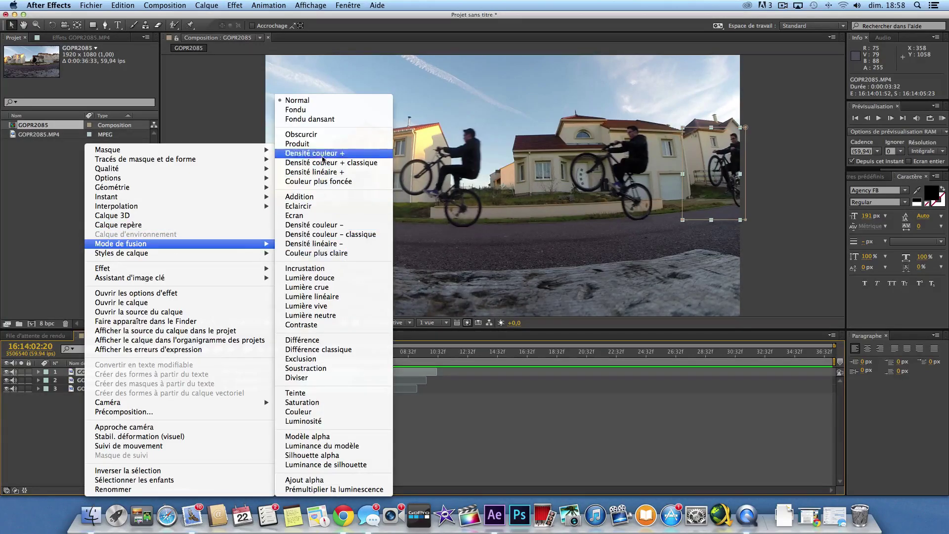
click(326, 135)
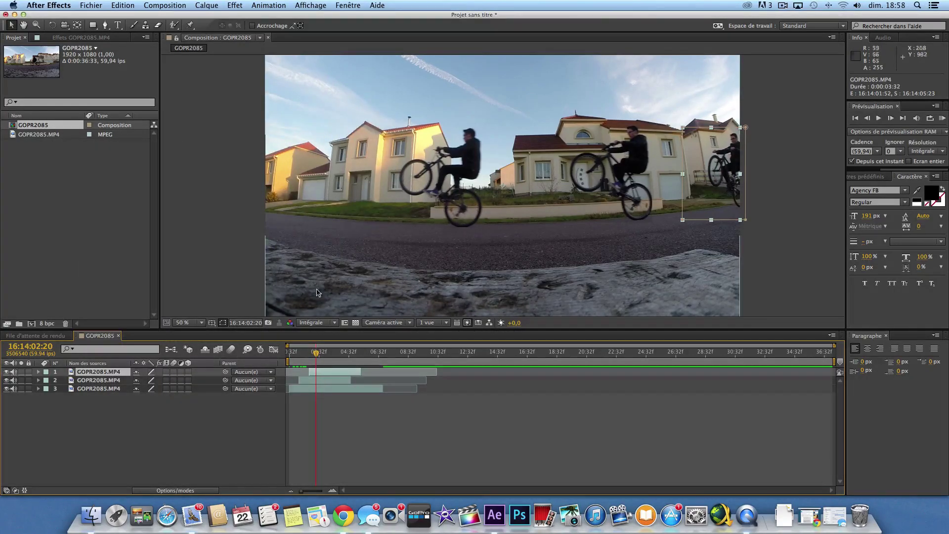
click(306, 386)
Set the second rider layer's blending mode to Produit
double_click(109, 381)
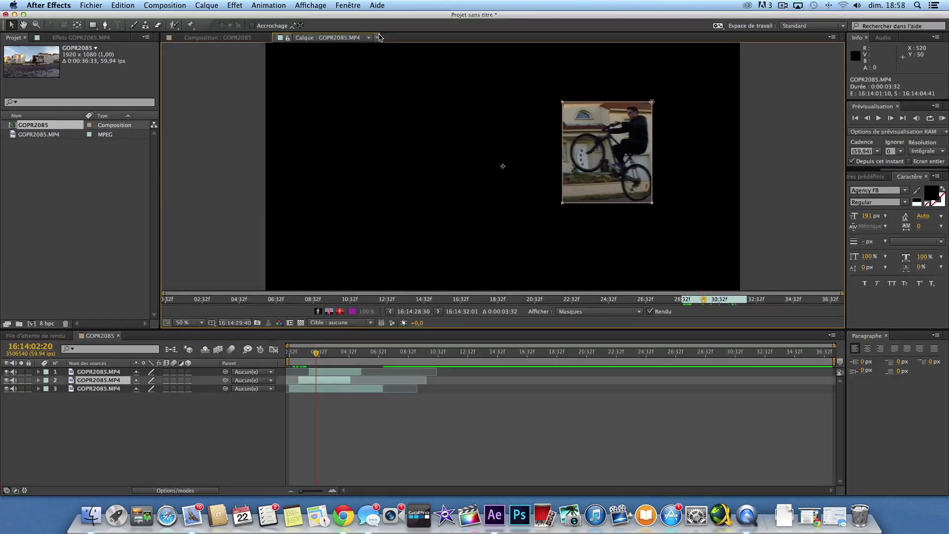
click(377, 37)
right_click(115, 380)
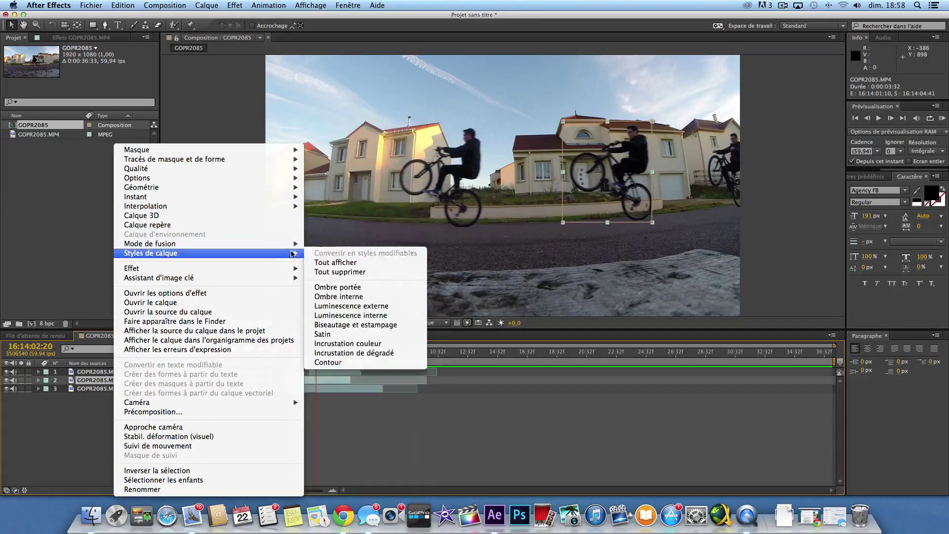
mouse_move(293, 245)
click(349, 144)
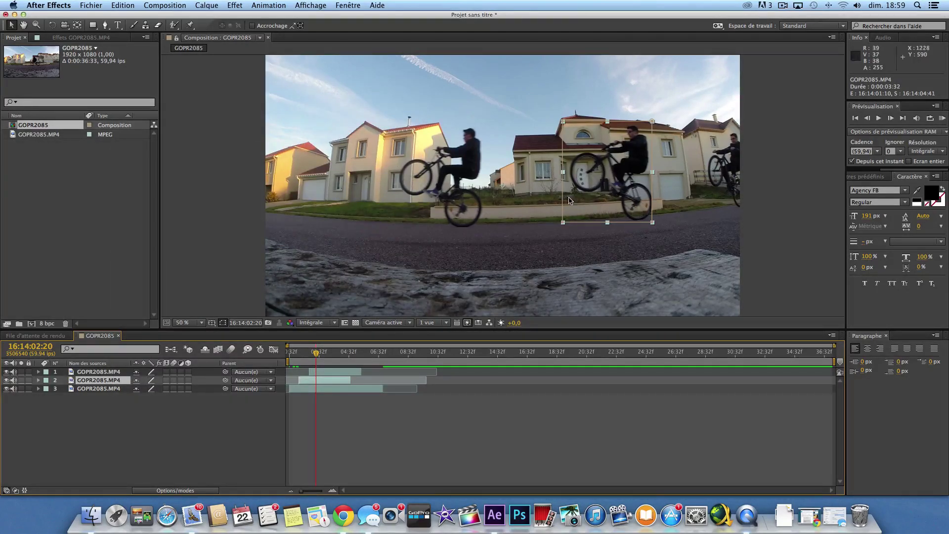
Drag the middle rider mask's left-middle vertex outward to widen it leftward
drag(316, 355, 325, 357)
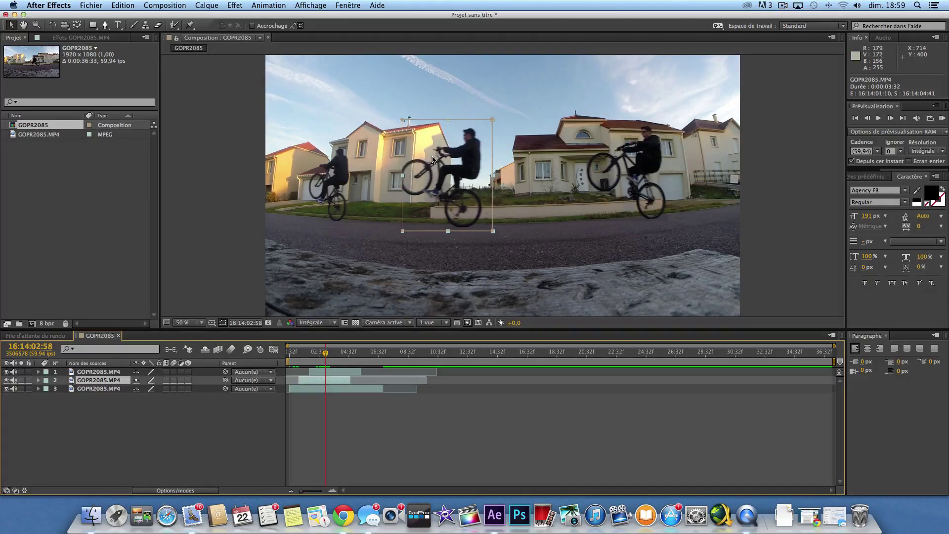
click(403, 176)
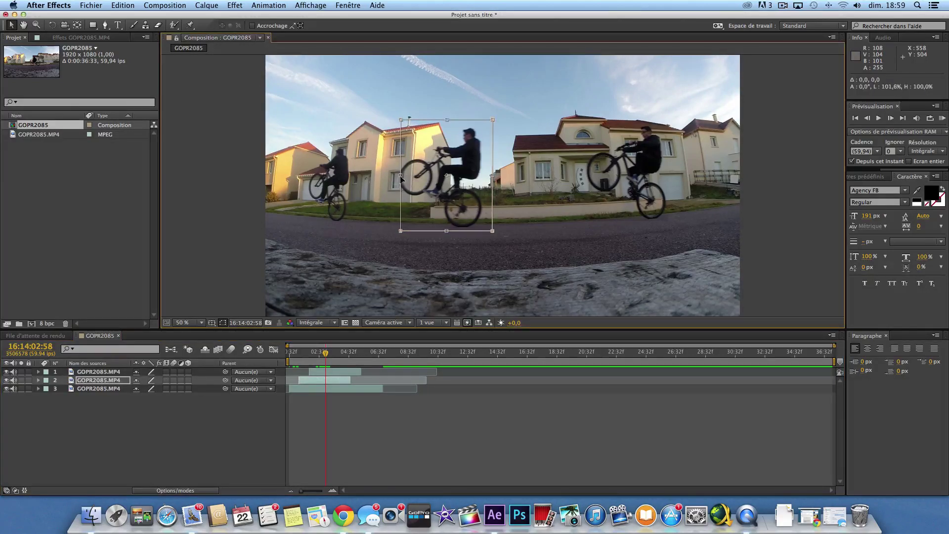
drag(404, 177, 395, 176)
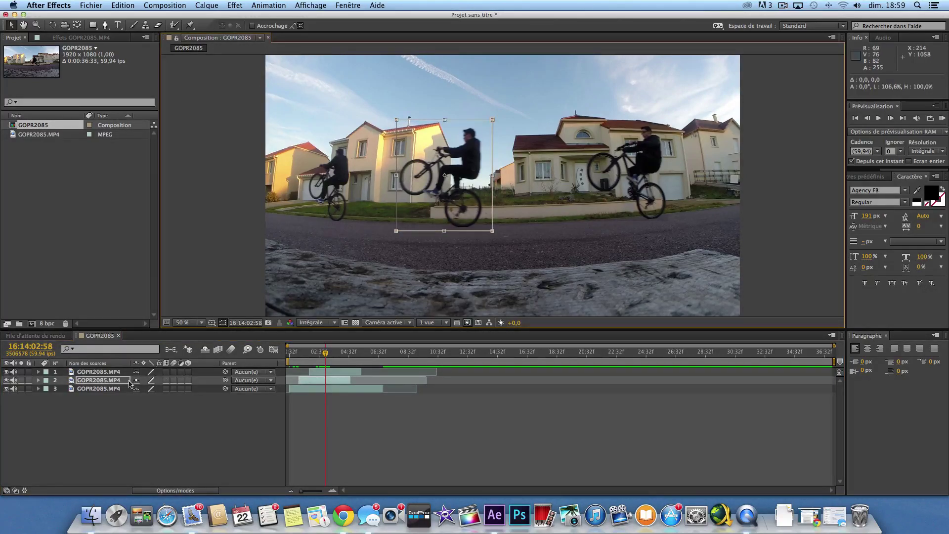
Copy the top rider layer and paste duplicates, giving five GOPR2085.MP4 layers
click(109, 372)
key(super+c)
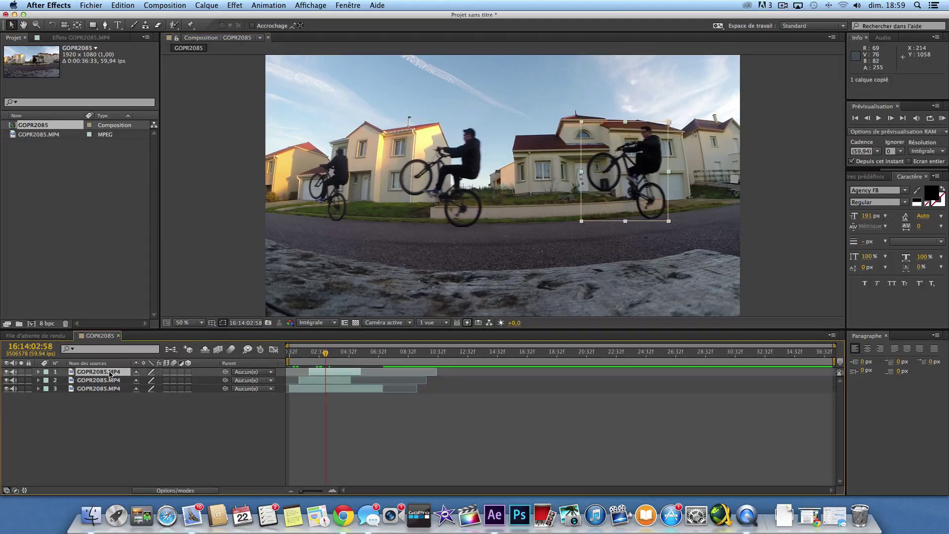
key(super+v)
key(super+v)
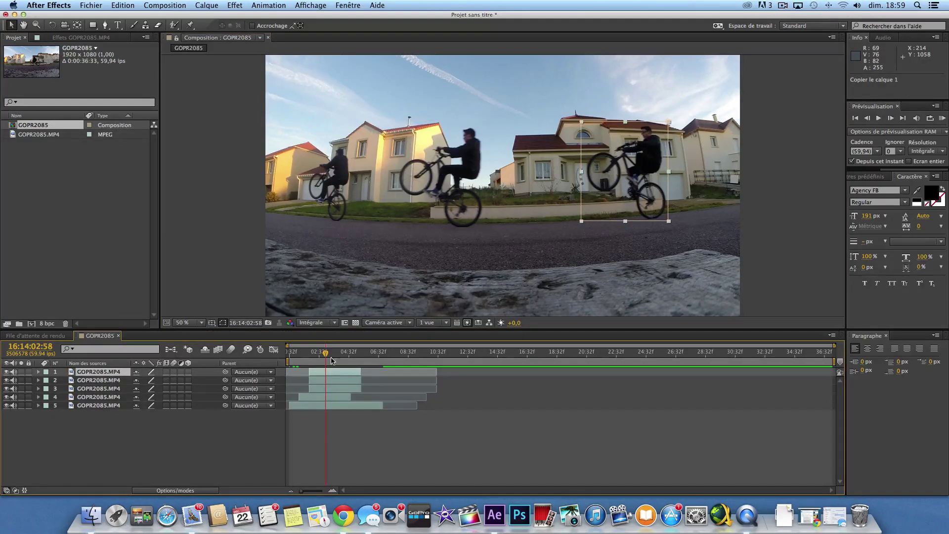
Slide layer 2's bar later and scrub to see a fourth rider on the right
mouse_move(315, 381)
mouse_down()
mouse_move(340, 371)
mouse_move(318, 361)
mouse_up()
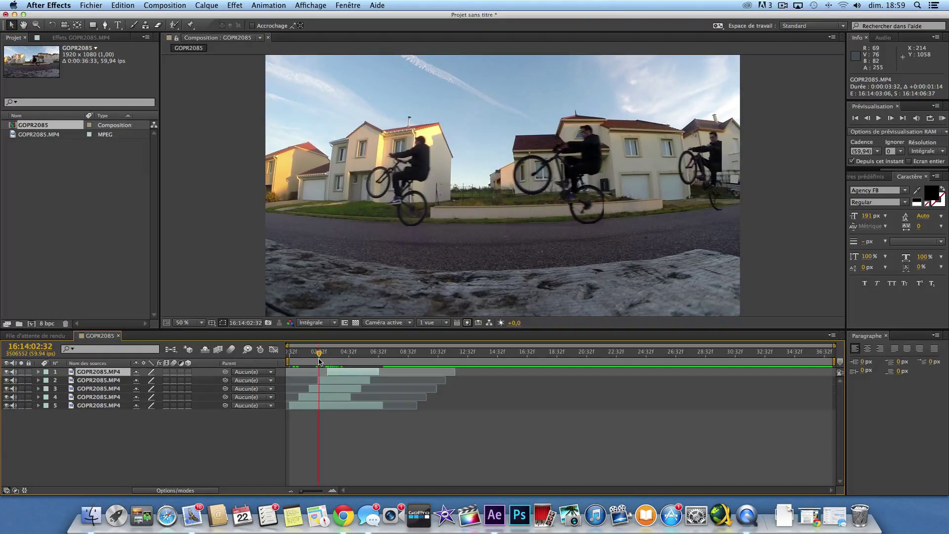
drag(319, 361, 327, 357)
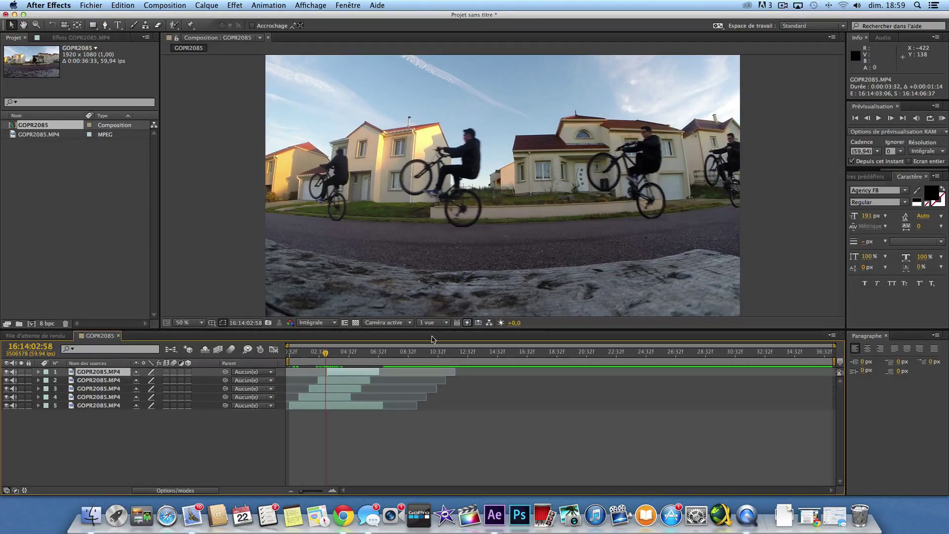
drag(326, 357, 354, 358)
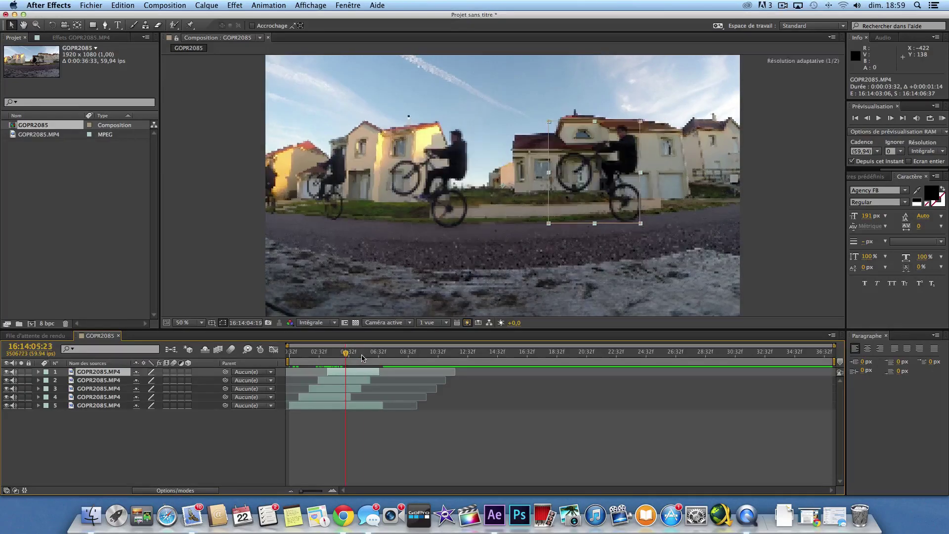